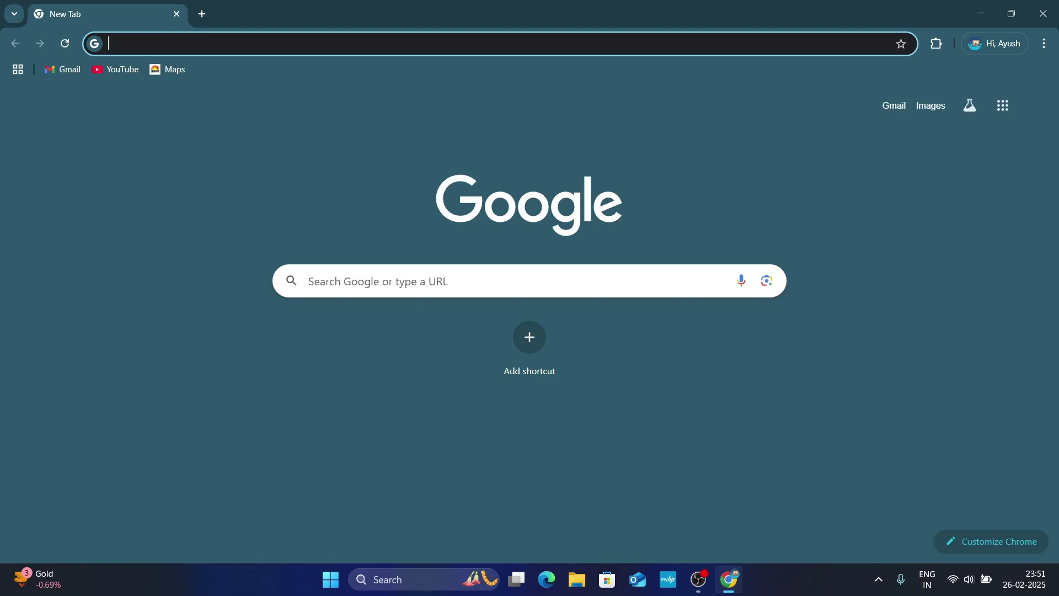
Search the web for "intellij idea" and open the official JetBrains IntelliJ IDEA page from the results
text(in)
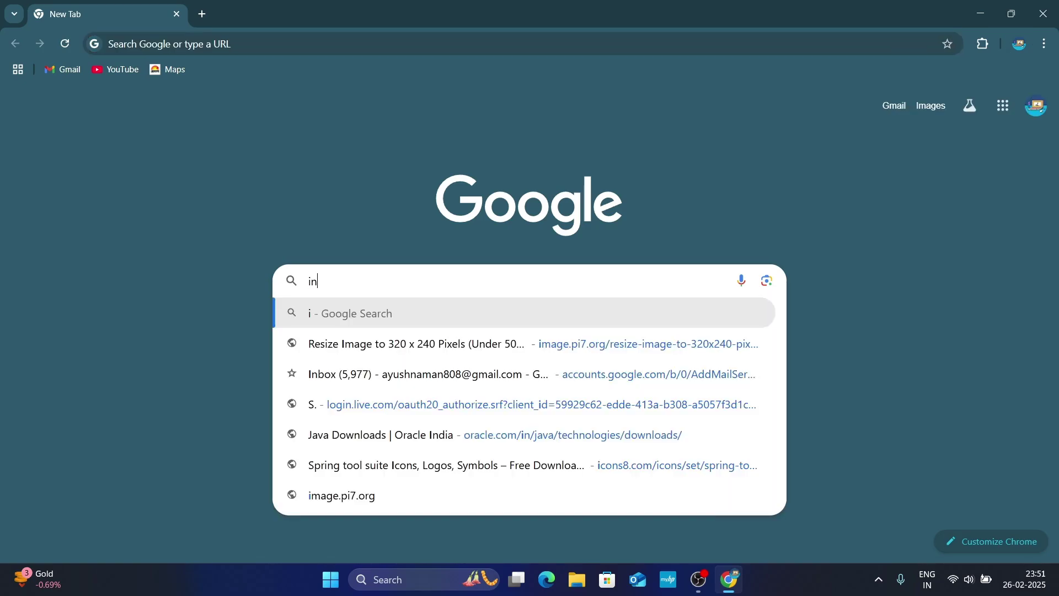
text(tell)
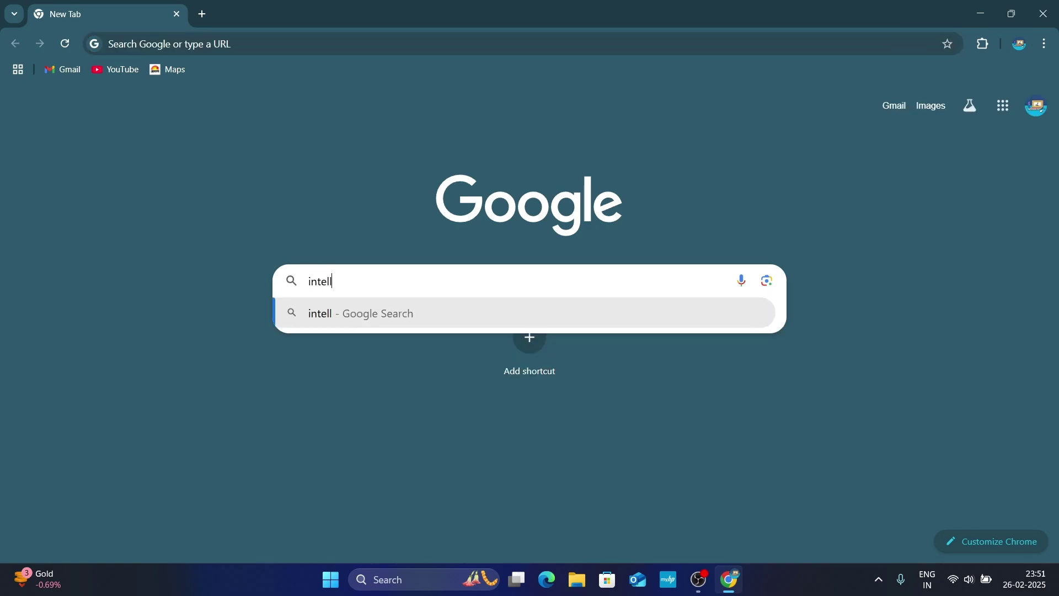
text(ij idea)
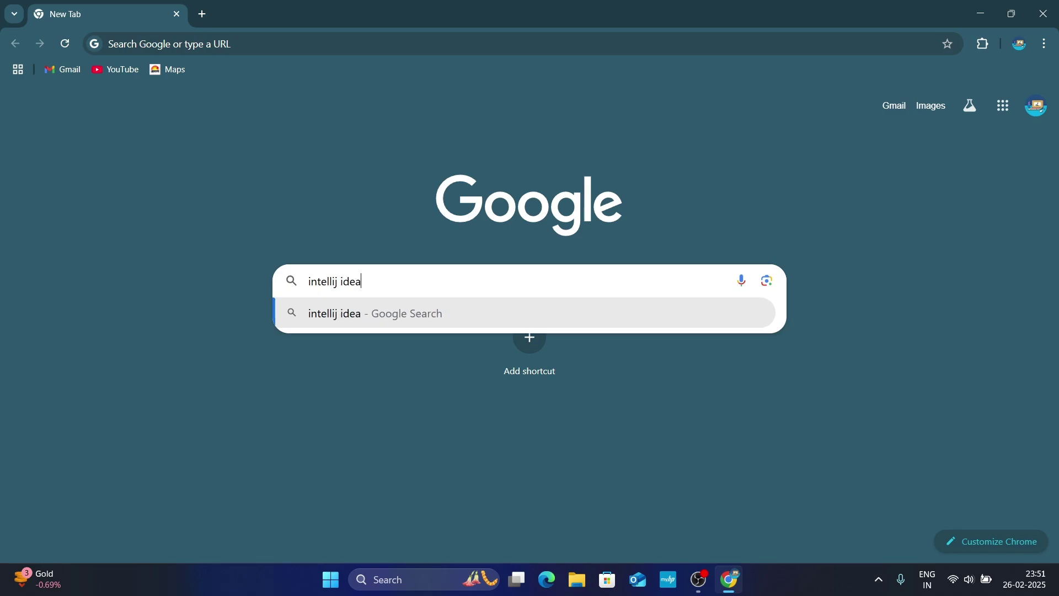
key(Return)
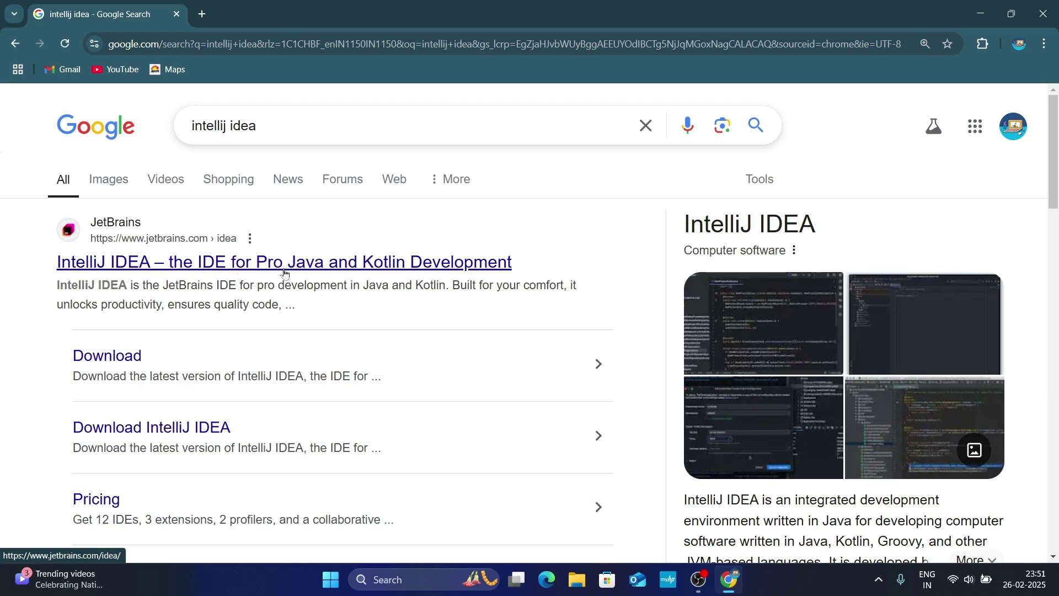
click(130, 270)
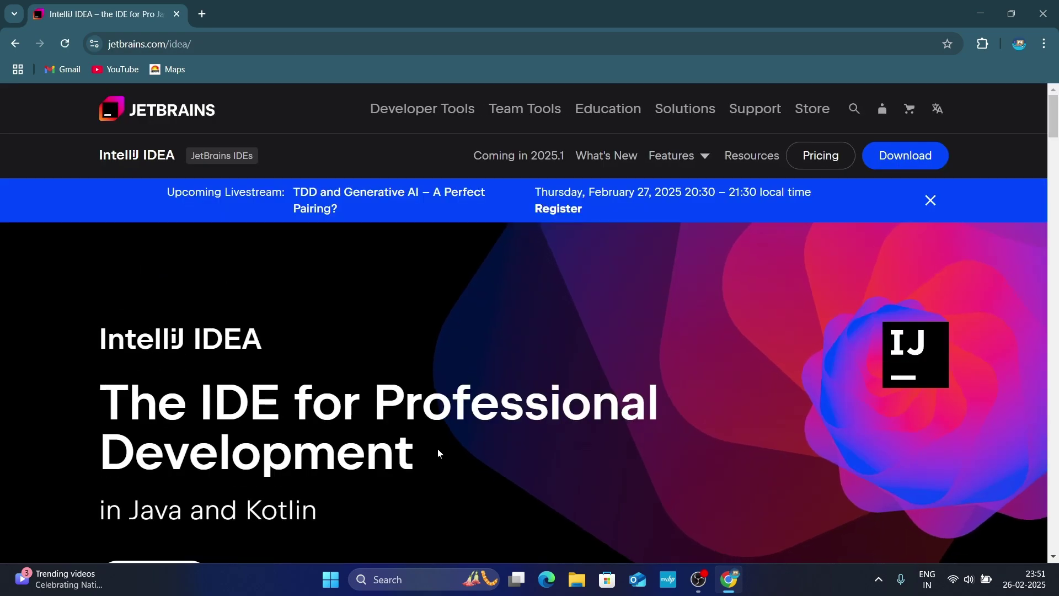
Download the Windows .exe installer of IntelliJ IDEA Community Edition from the JetBrains download page
click(900, 167)
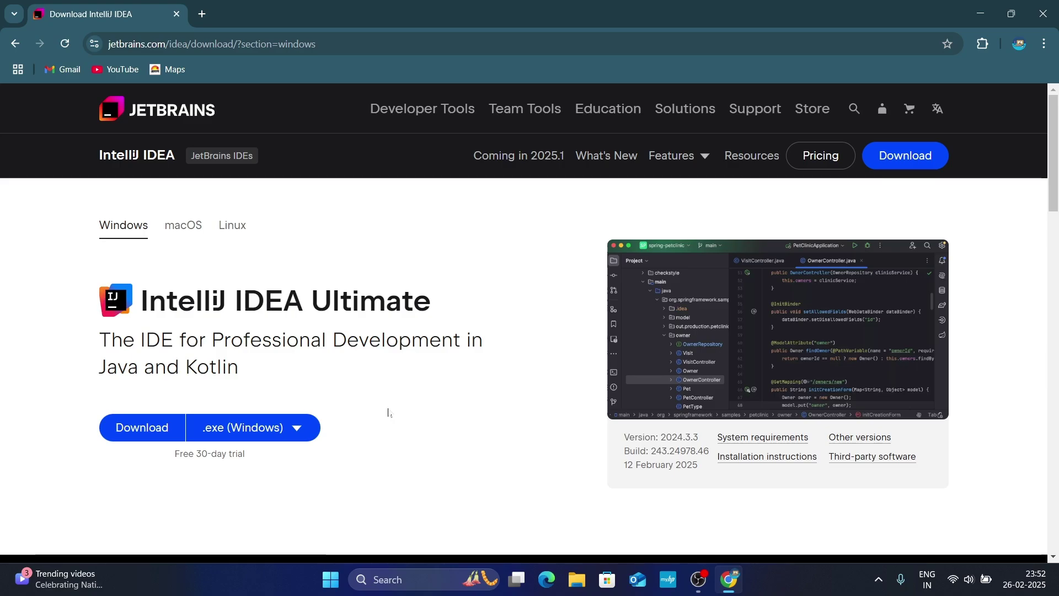
scroll(388, 412, down, 5)
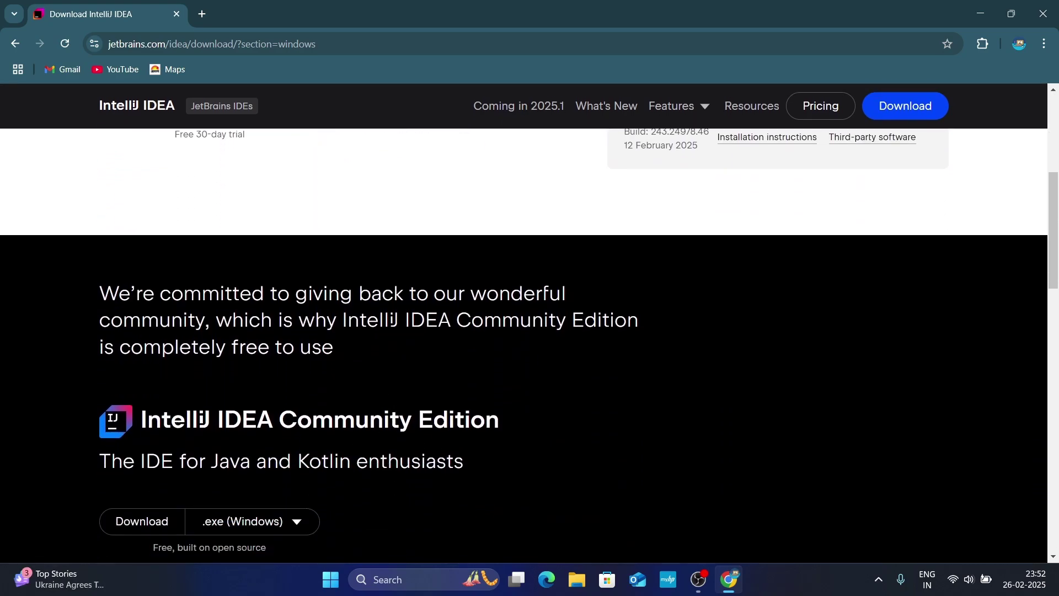
scroll(388, 413, down, 3)
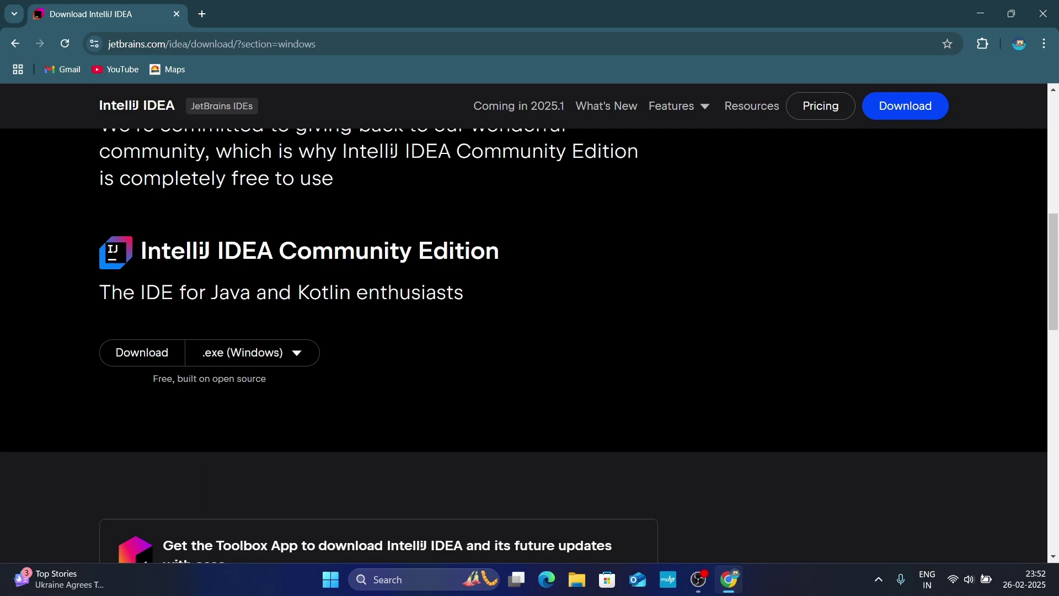
click(152, 358)
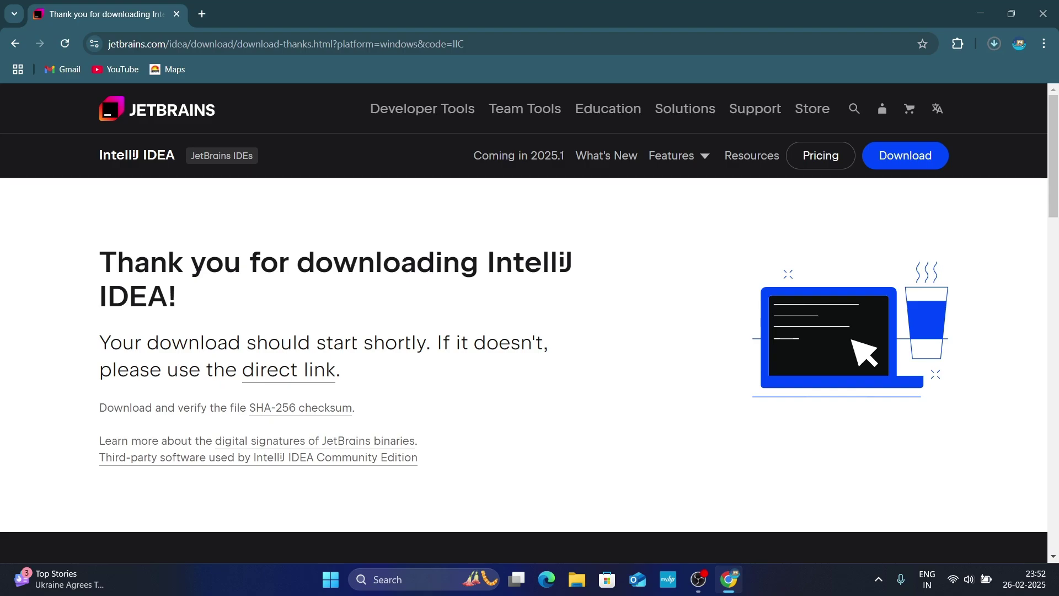
Once the download completes, run the ideaIC-2024.3.3.exe installer and minimize the browser window
click(992, 47)
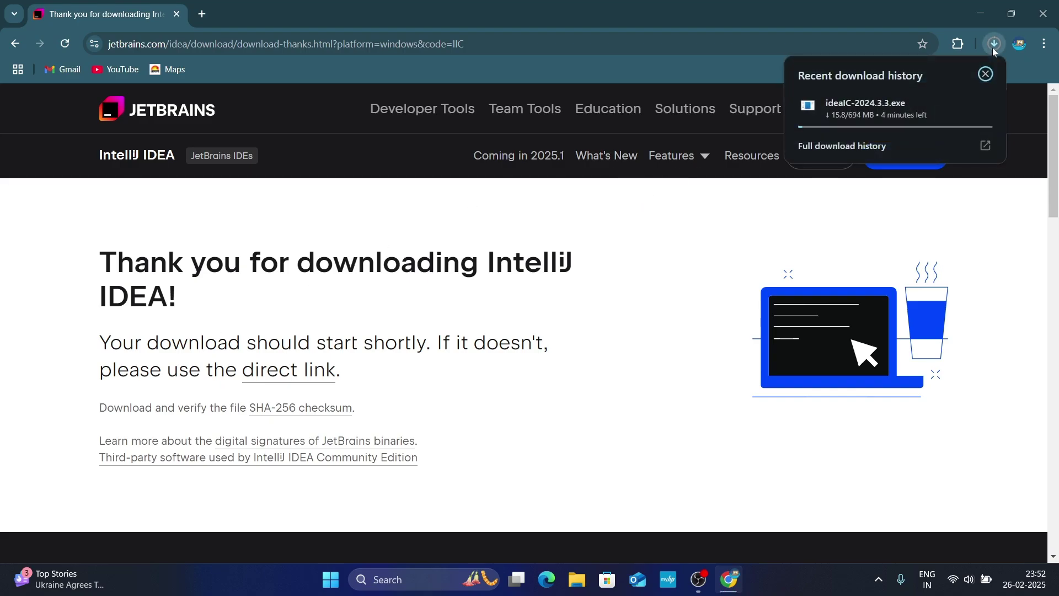
mouse_move(896, 126)
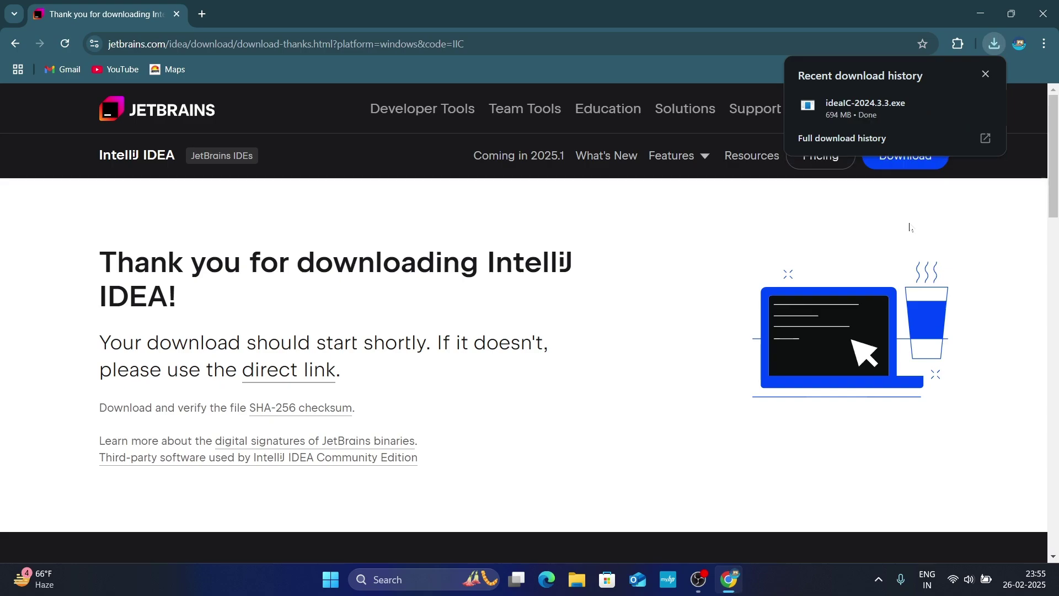
mouse_move(870, 111)
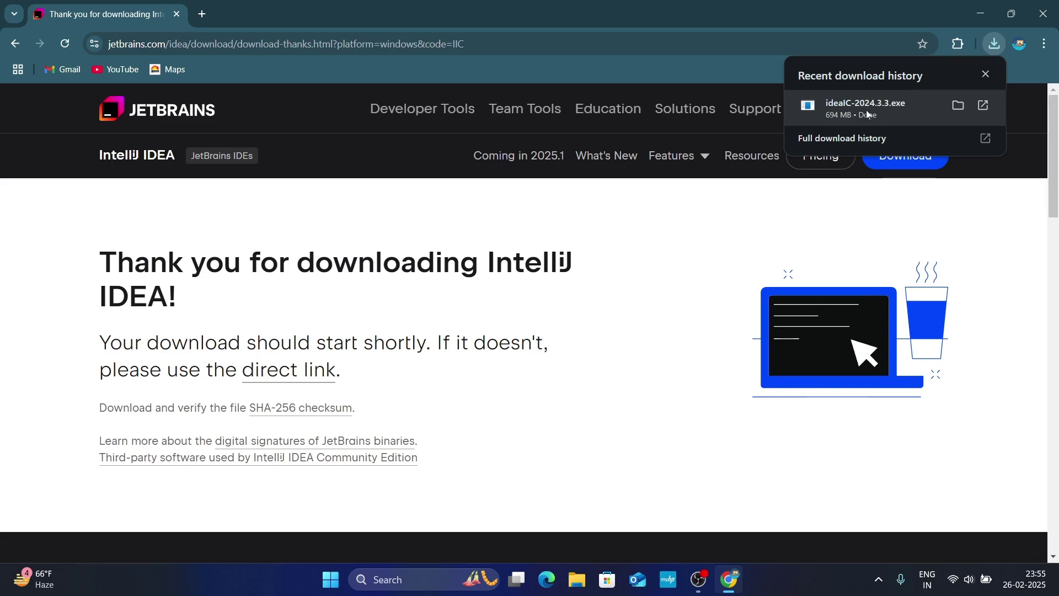
click(868, 115)
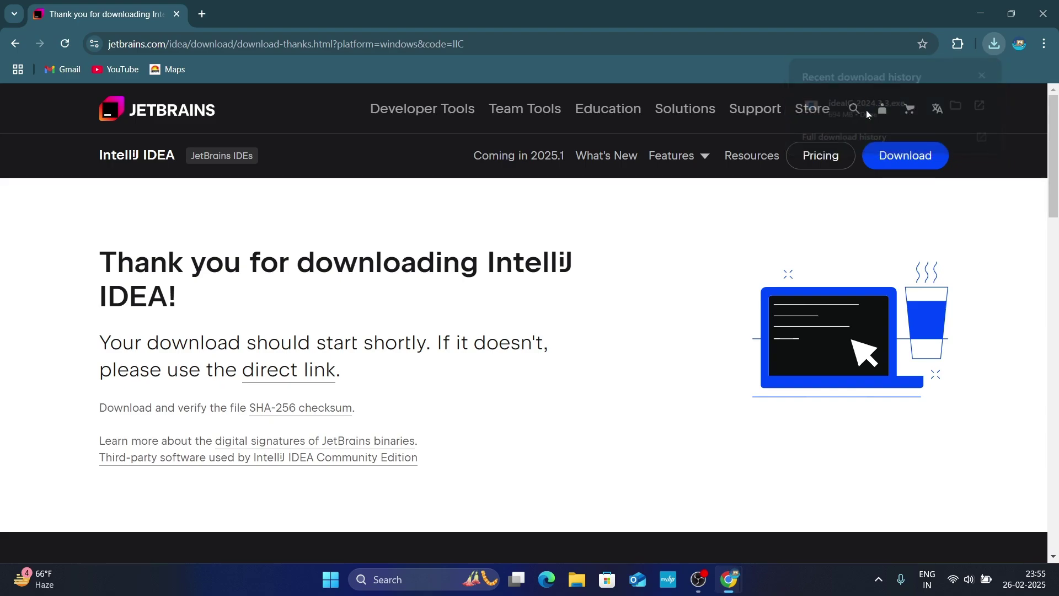
click(984, 17)
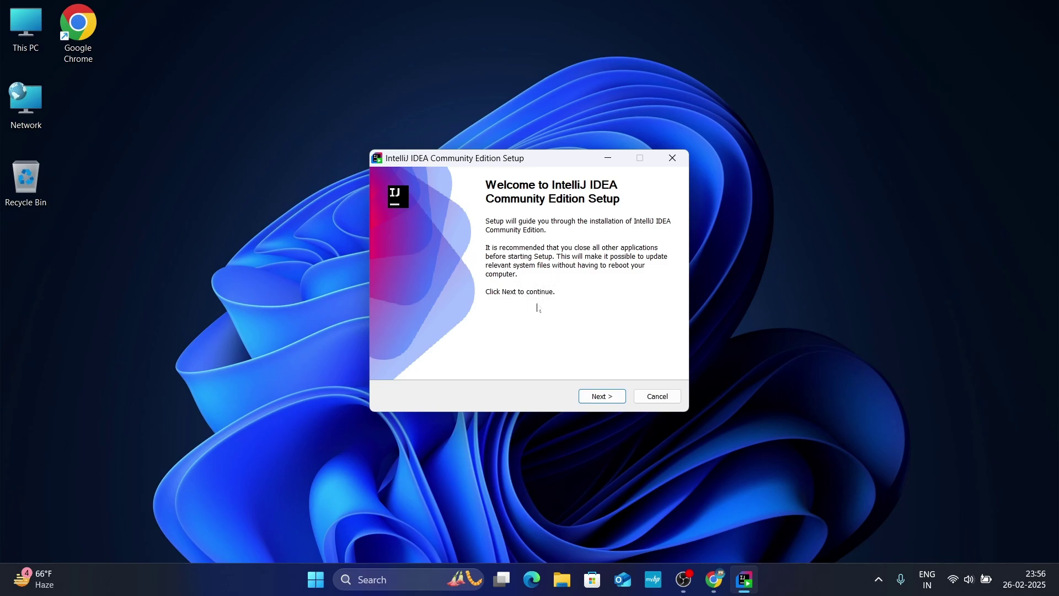
Proceed through the setup's welcome page and accept the default destination folder for IntelliJ IDEA Community Edition
click(600, 397)
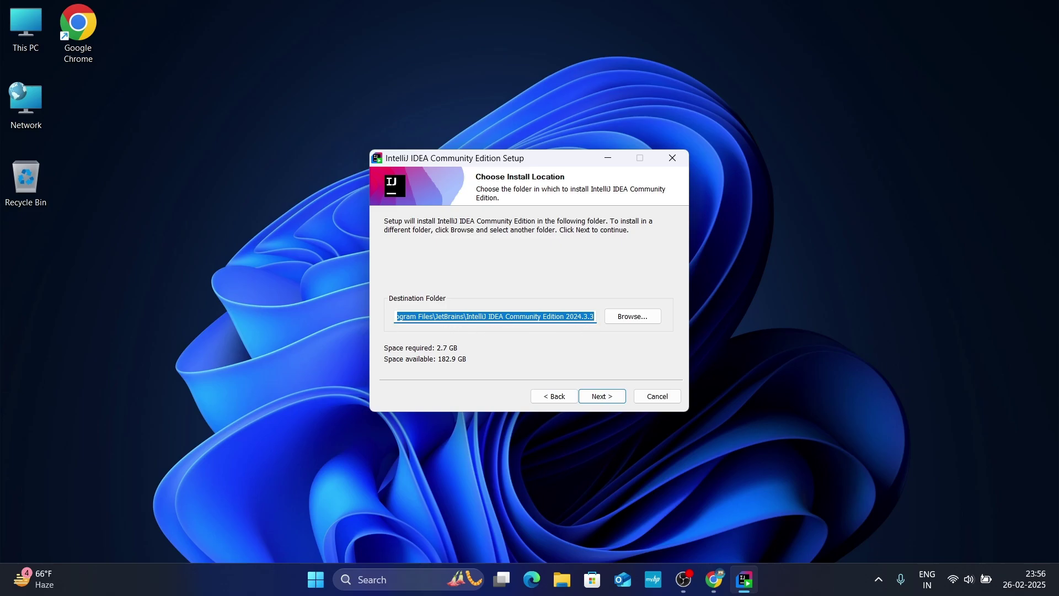
click(627, 320)
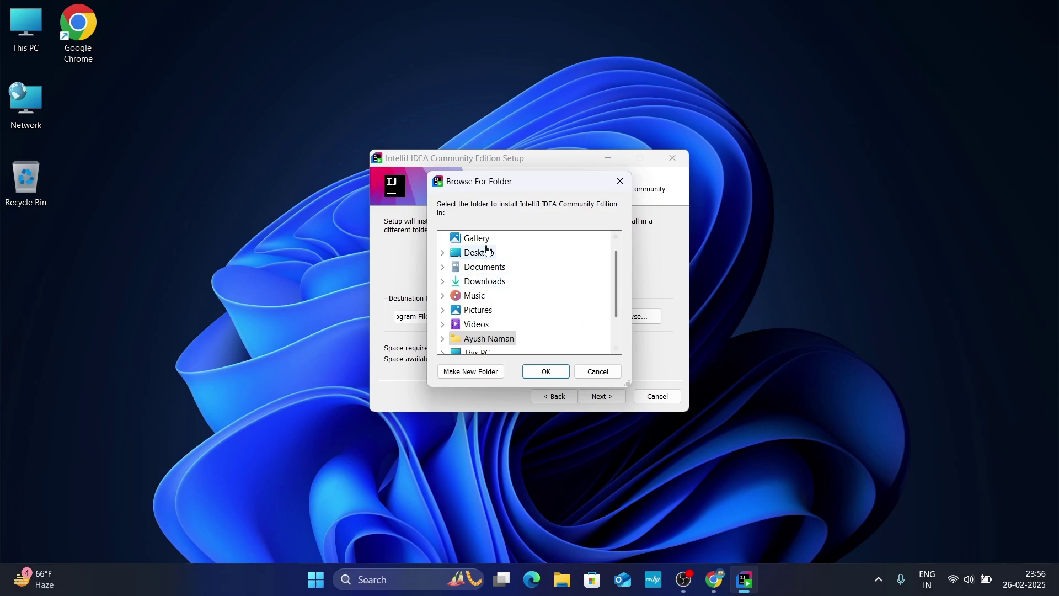
click(622, 182)
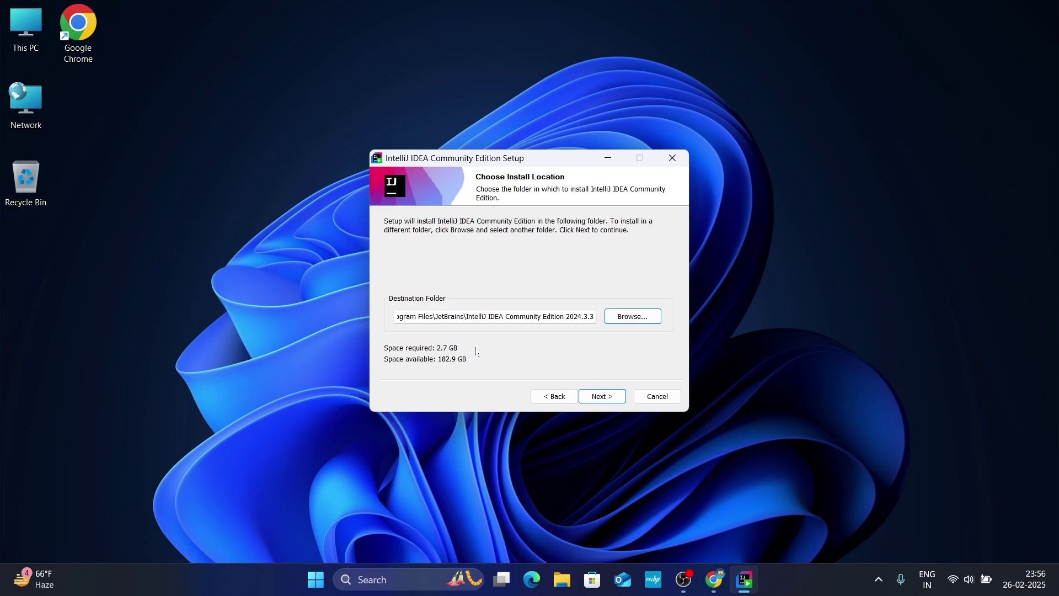
click(610, 400)
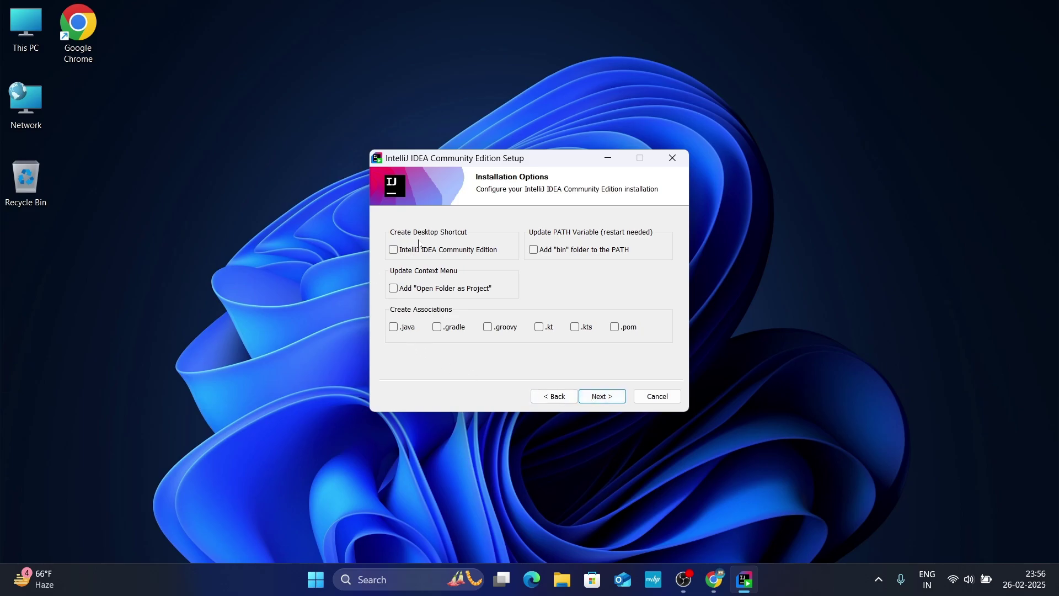
Enable the desktop shortcut, "Open Folder as Project", the .java association and adding the "bin" folder to the PATH, and accept these installation options
click(393, 254)
click(394, 292)
click(393, 331)
click(533, 253)
click(602, 397)
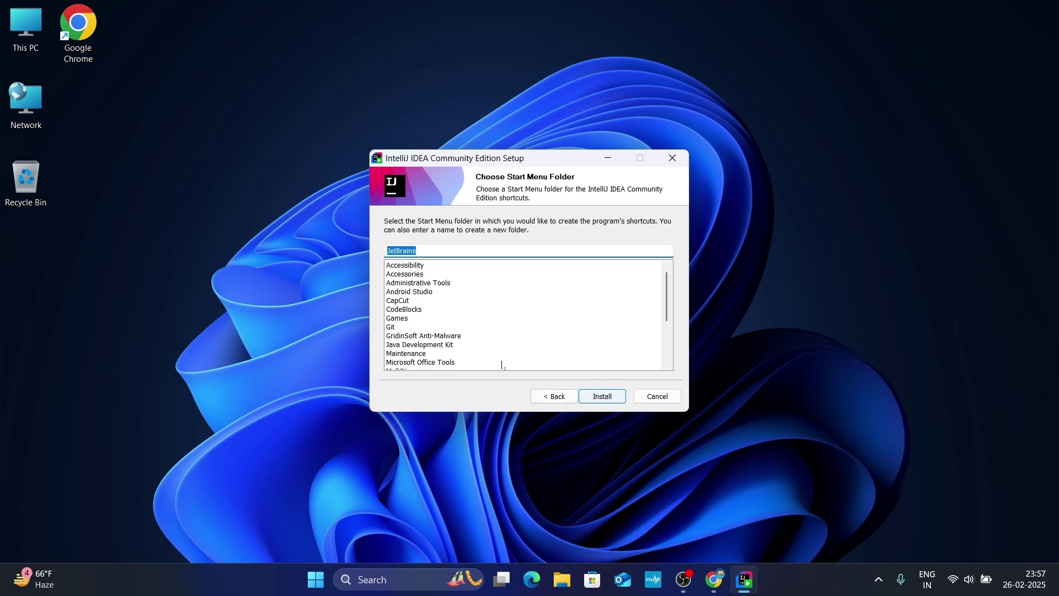
Install with the JetBrains Start Menu folder and close the completed setup without running the program
click(604, 397)
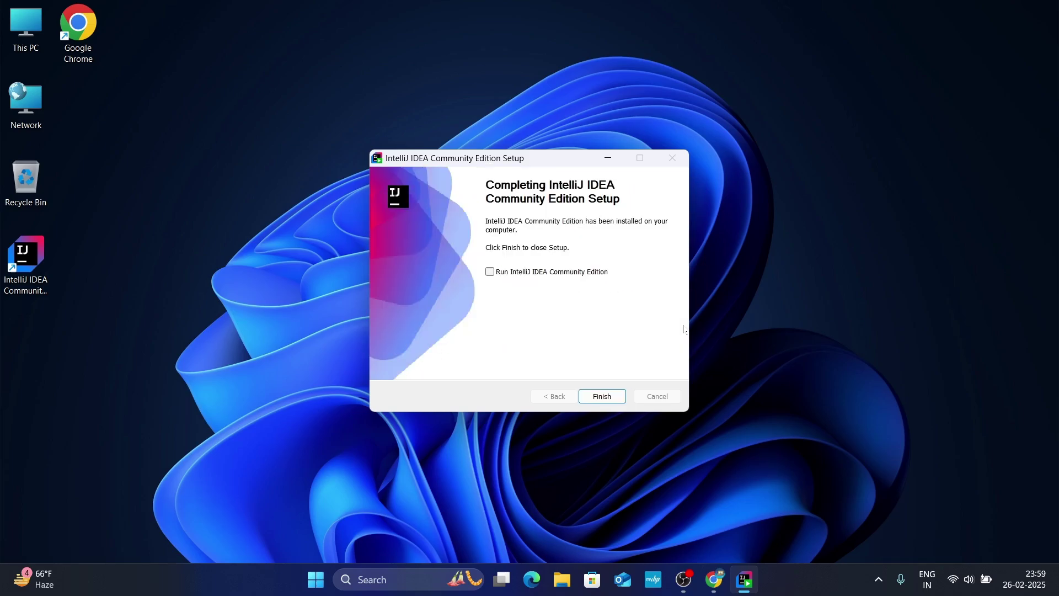
click(603, 397)
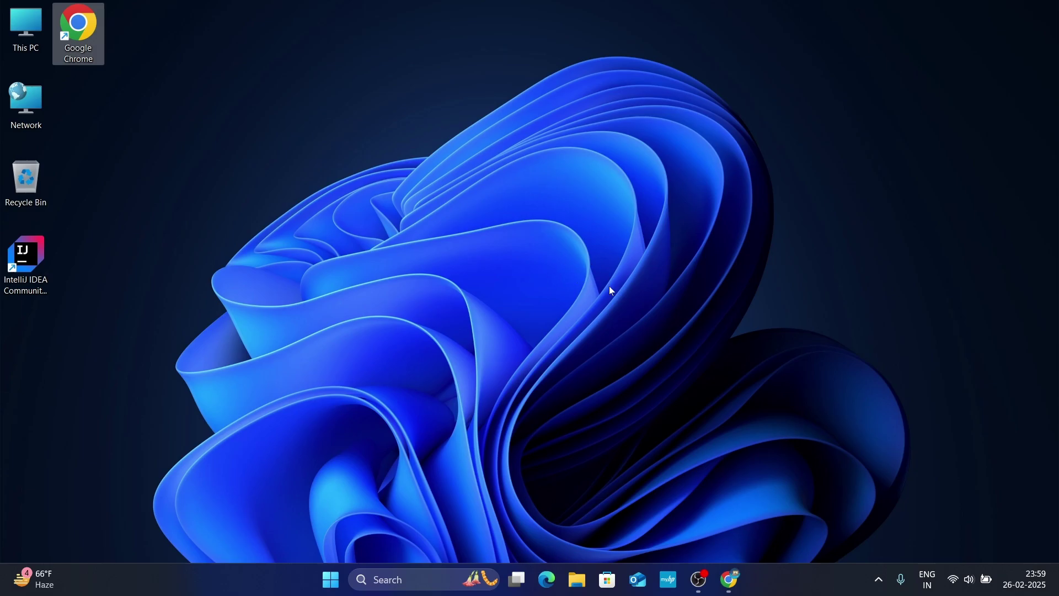
Launch IntelliJ IDEA Community Edition from its desktop shortcut and accept the terms of the User Agreement
click(28, 281)
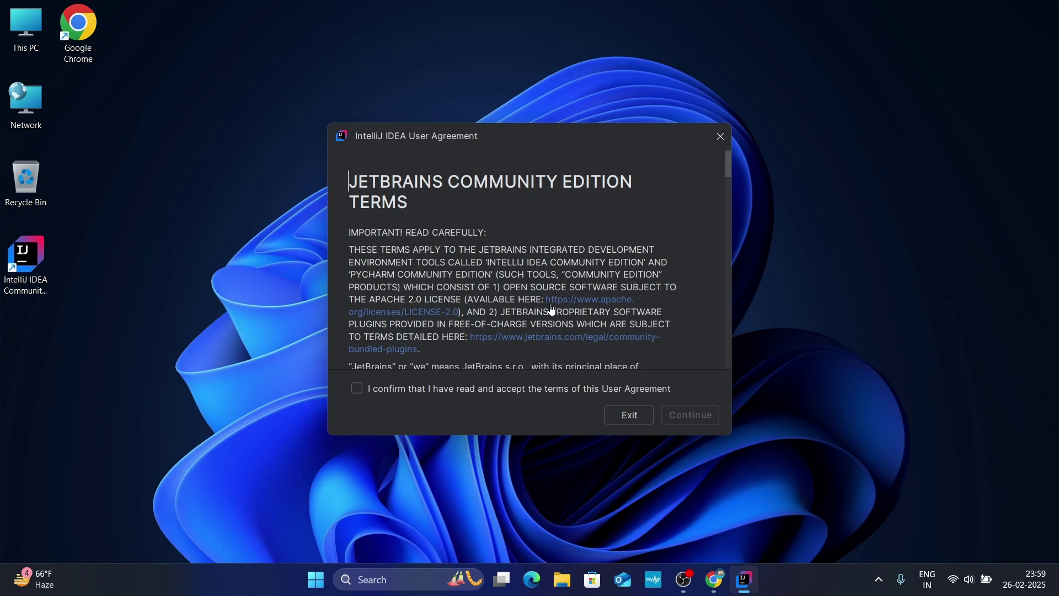
scroll(553, 310, down, 20)
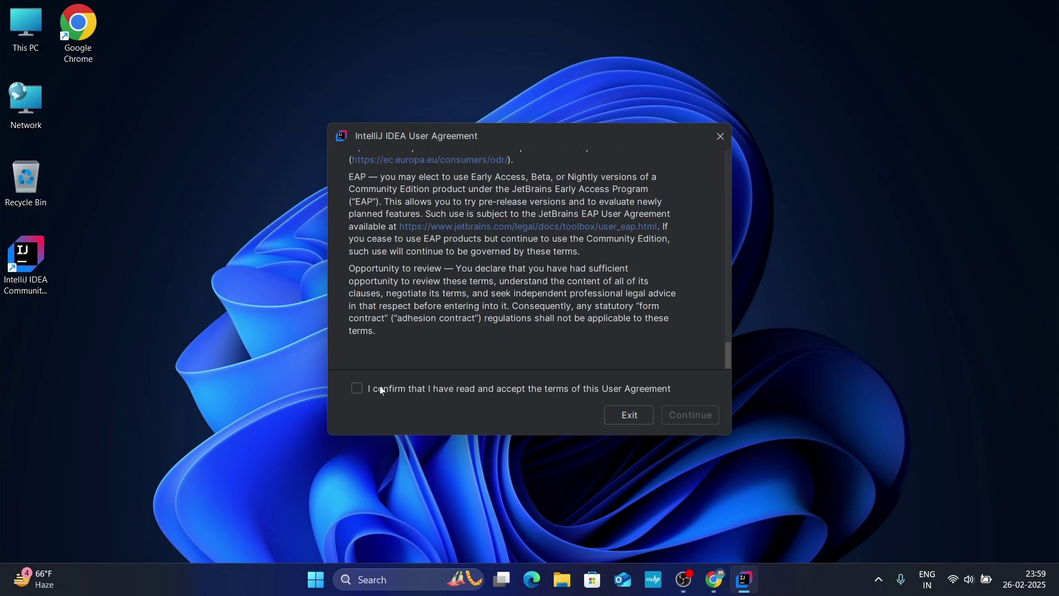
click(356, 390)
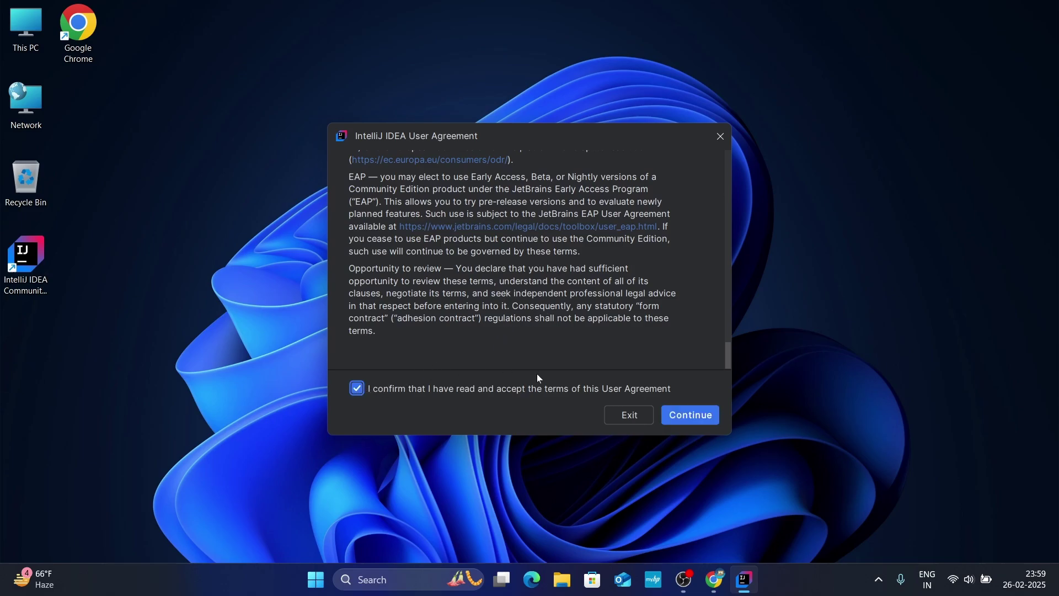
click(690, 416)
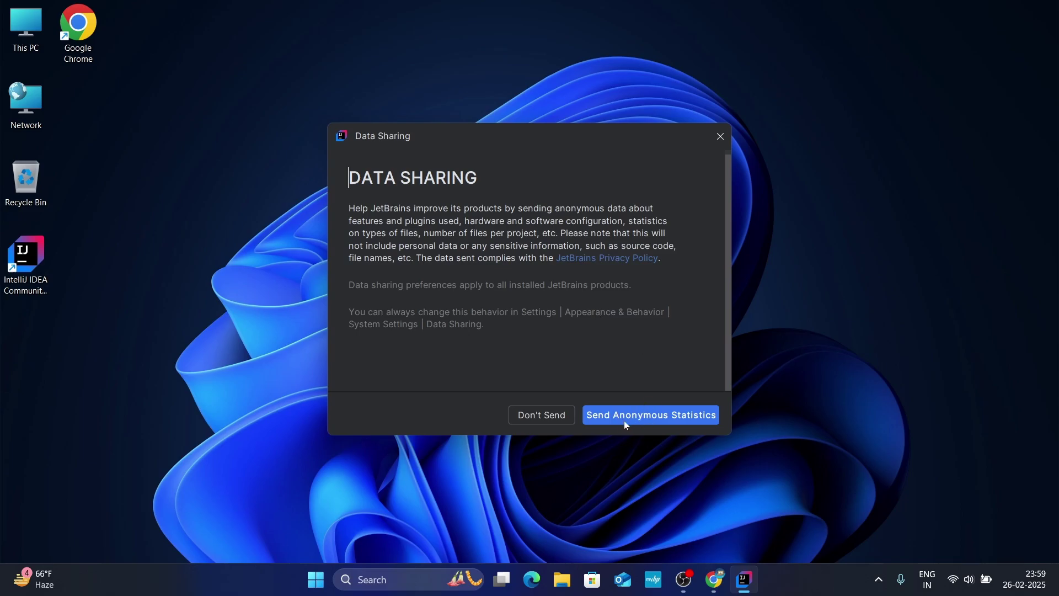
Decline sending anonymous statistics and skip importing settings from another editor
click(535, 415)
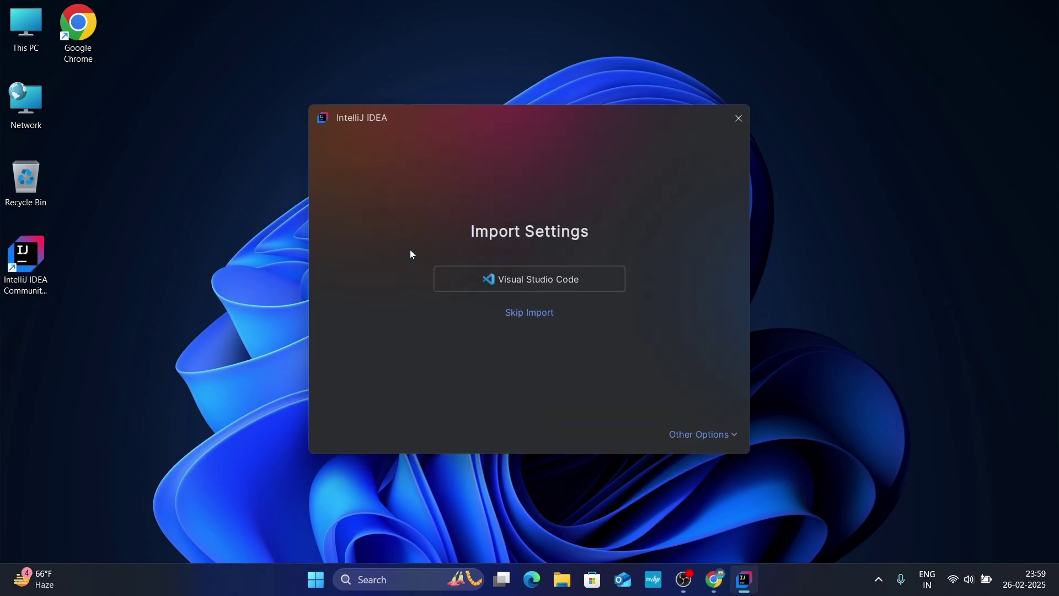
click(534, 312)
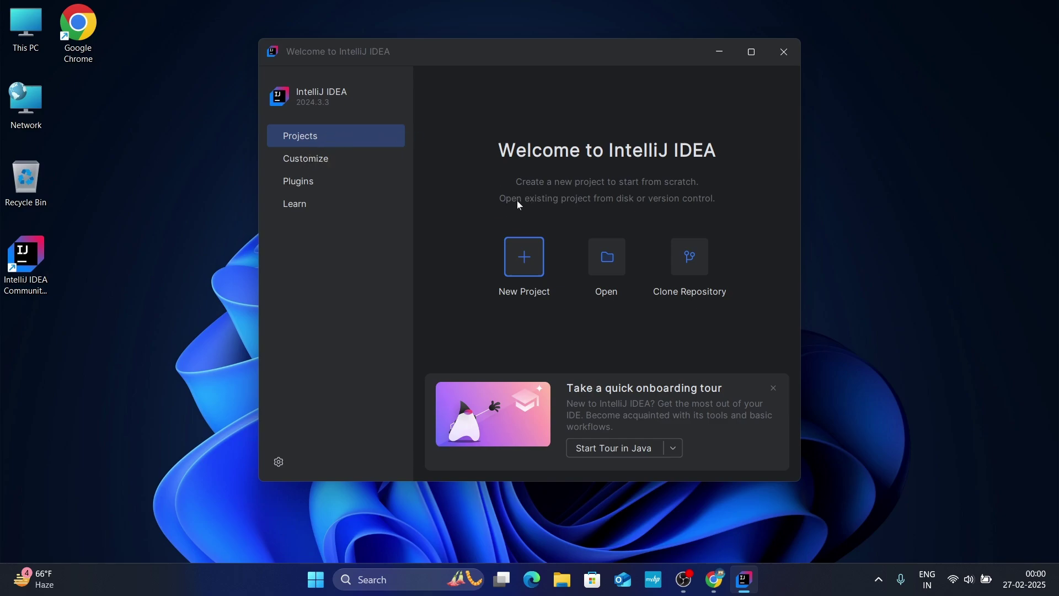
Look through the Customize and Plugins pages of the welcome window, and return to Projects
click(303, 159)
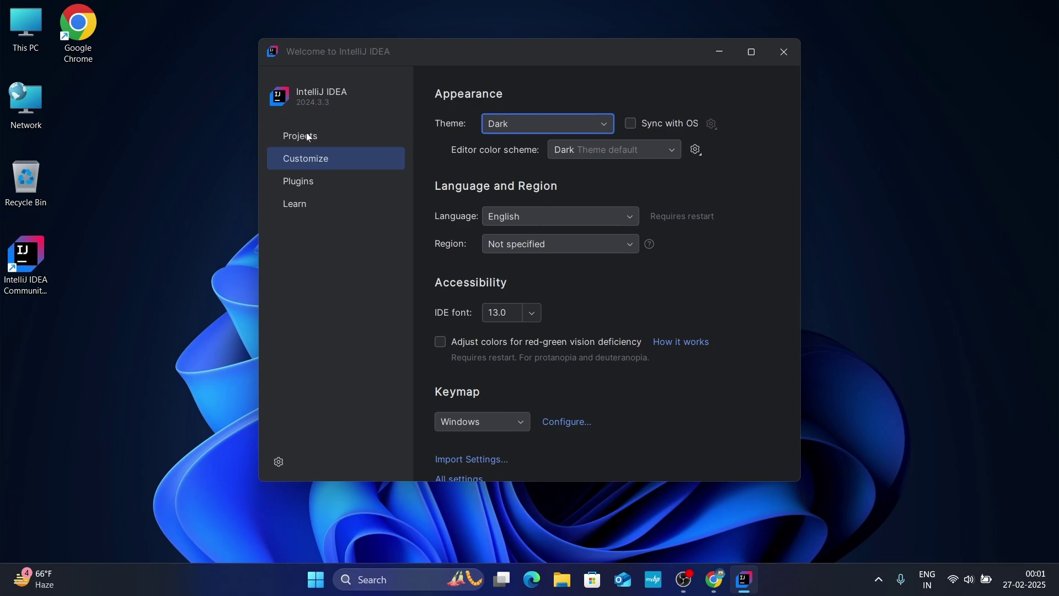
click(307, 183)
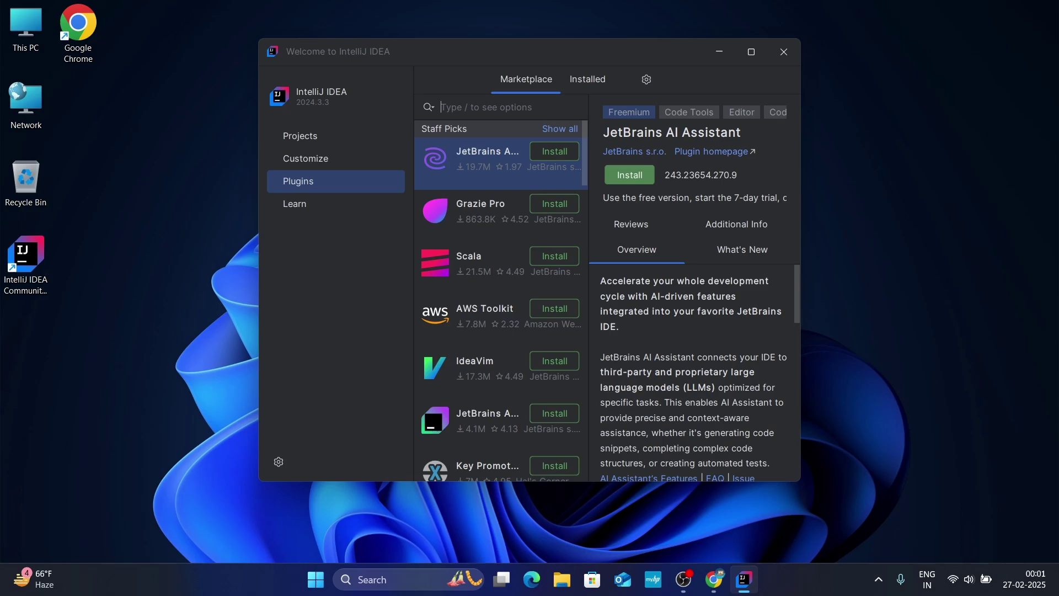
click(306, 139)
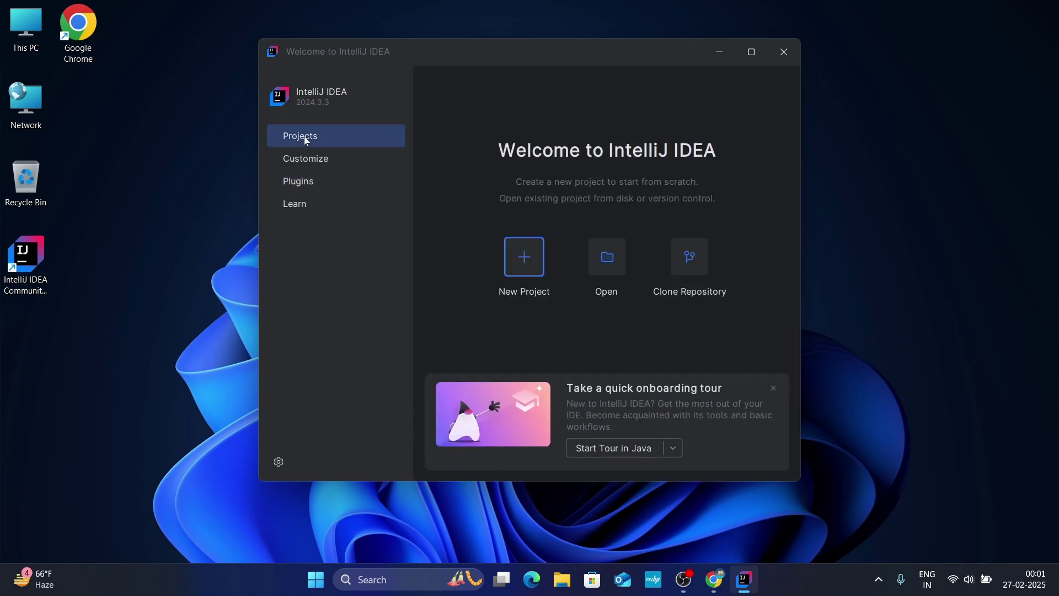
Start a new Java project named MyNewJavaProject, keeping the default ~\IdeaProjects location
click(532, 263)
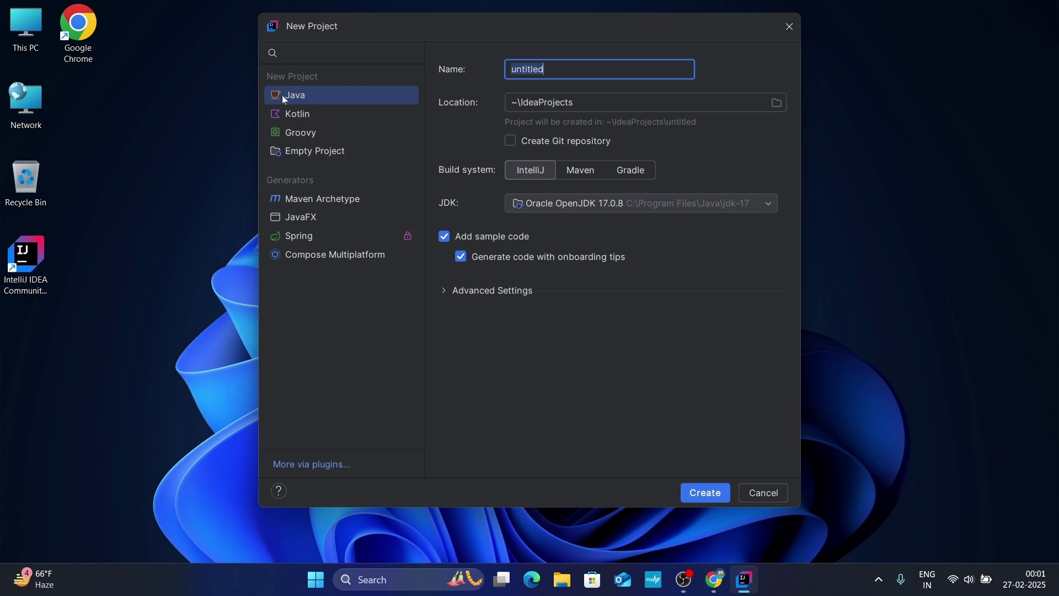
click(302, 97)
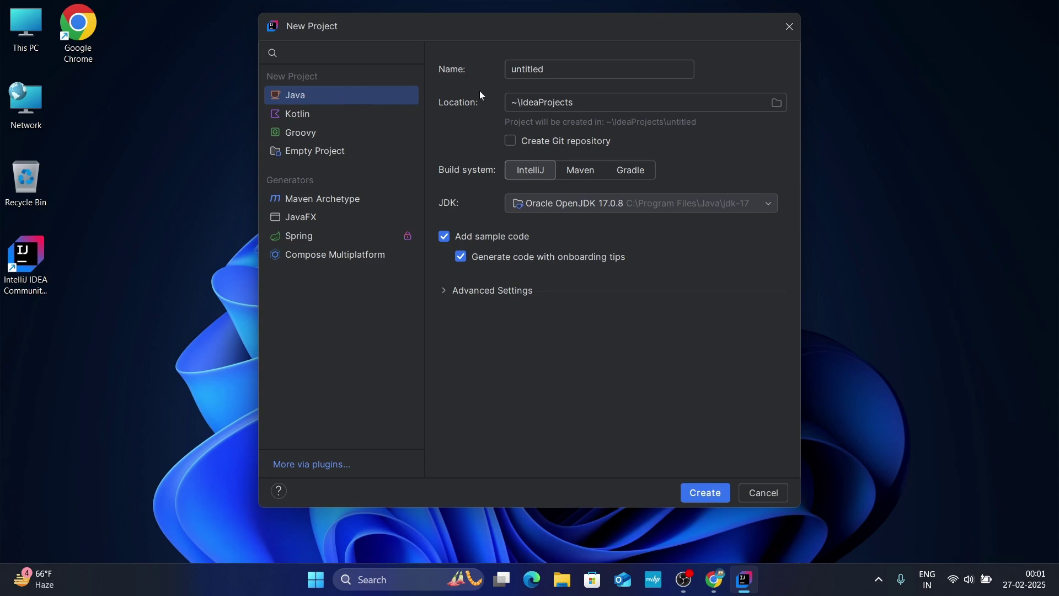
click(544, 69)
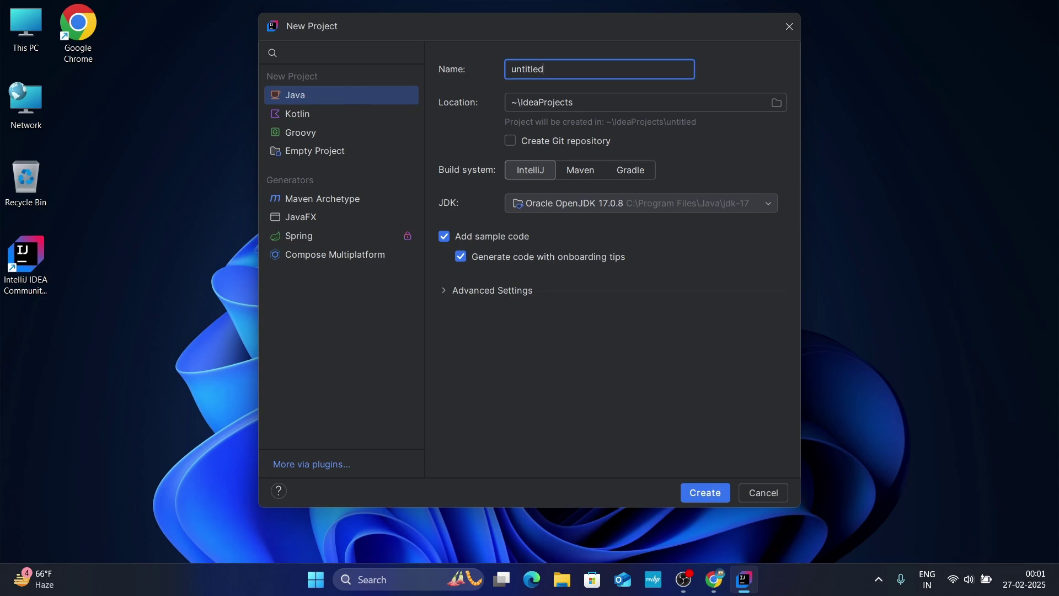
key(BackSpace)
key(BackSpace)
key(BackSpace)
key(BackSpace)
key(BackSpace)
key(BackSpace)
key(BackSpace)
key(BackSpace)
text(MyNewJavaProject)
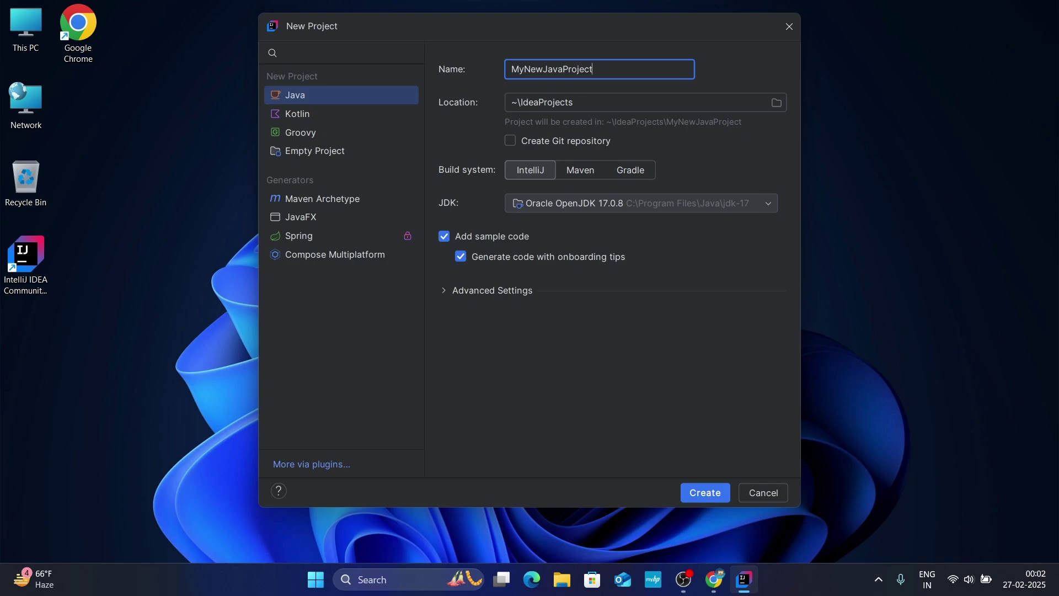
key(Tab)
key(End)
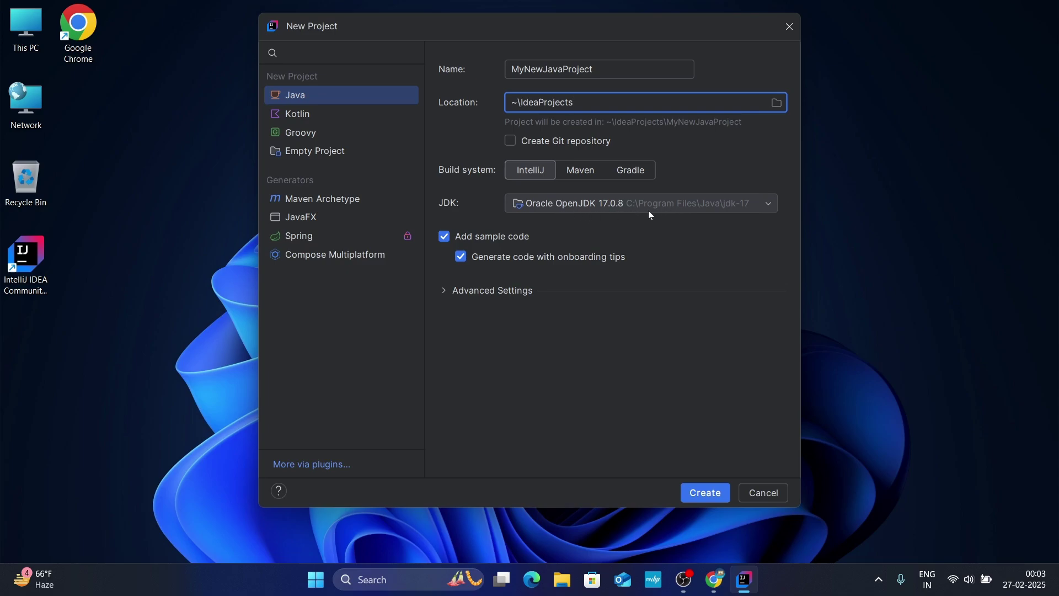
Set the project's JDK to a download of Oracle OpenJDK version 23, keeping the default vendor and install location
click(769, 204)
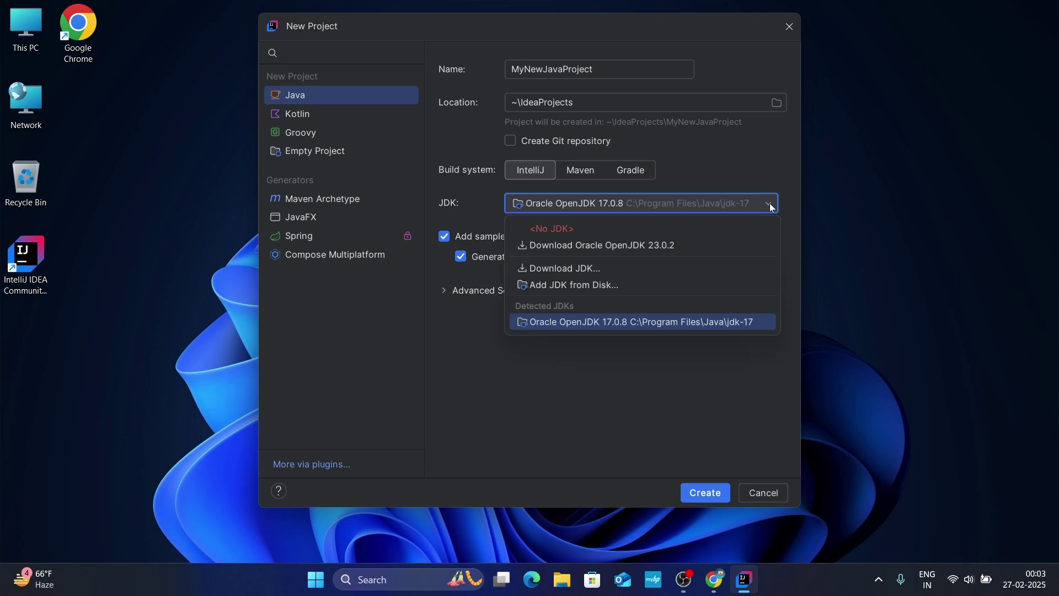
click(579, 269)
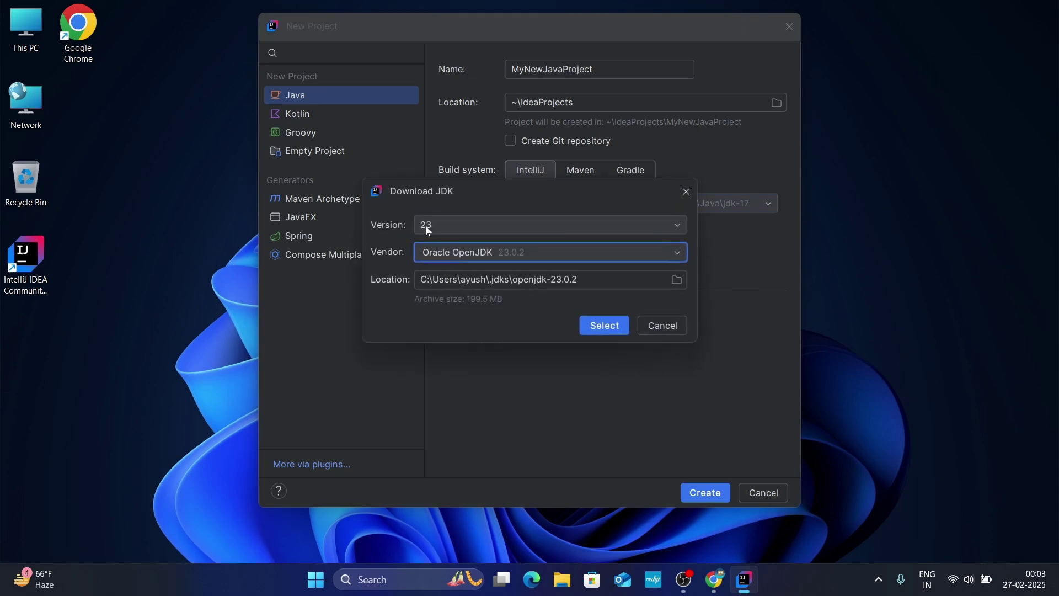
click(681, 226)
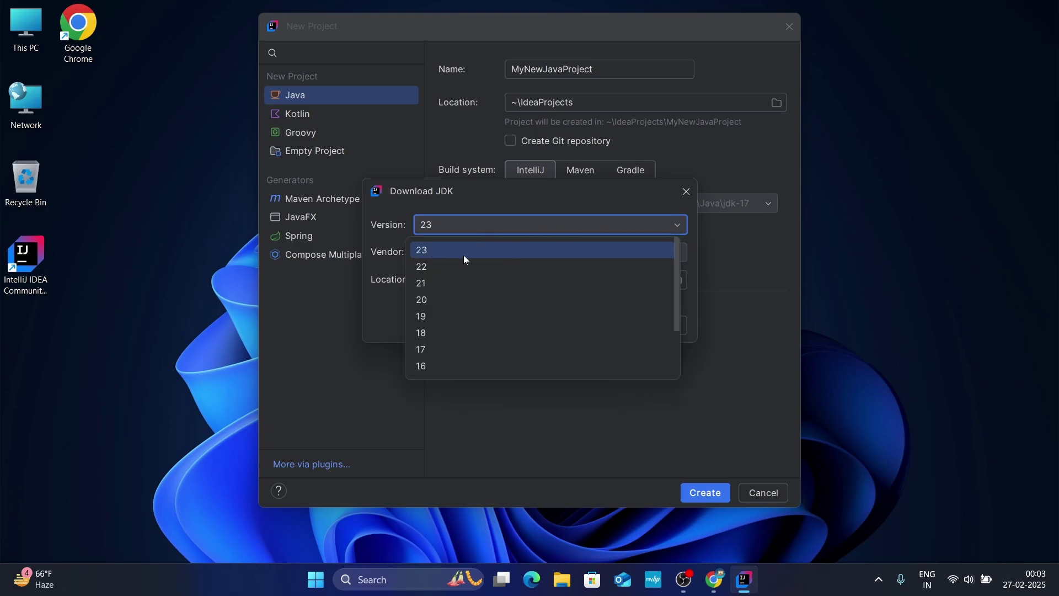
click(447, 252)
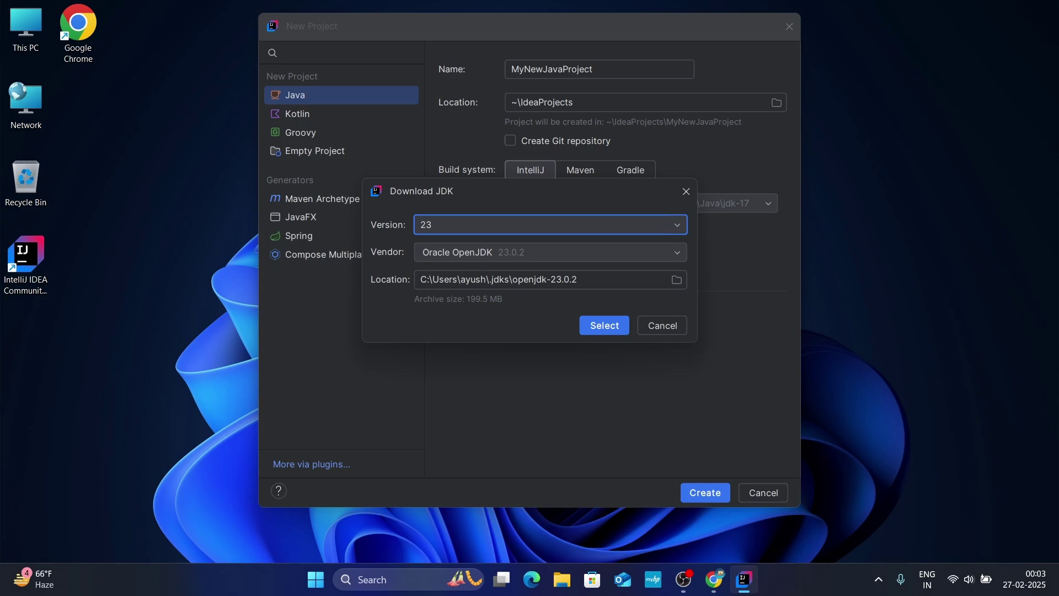
click(596, 281)
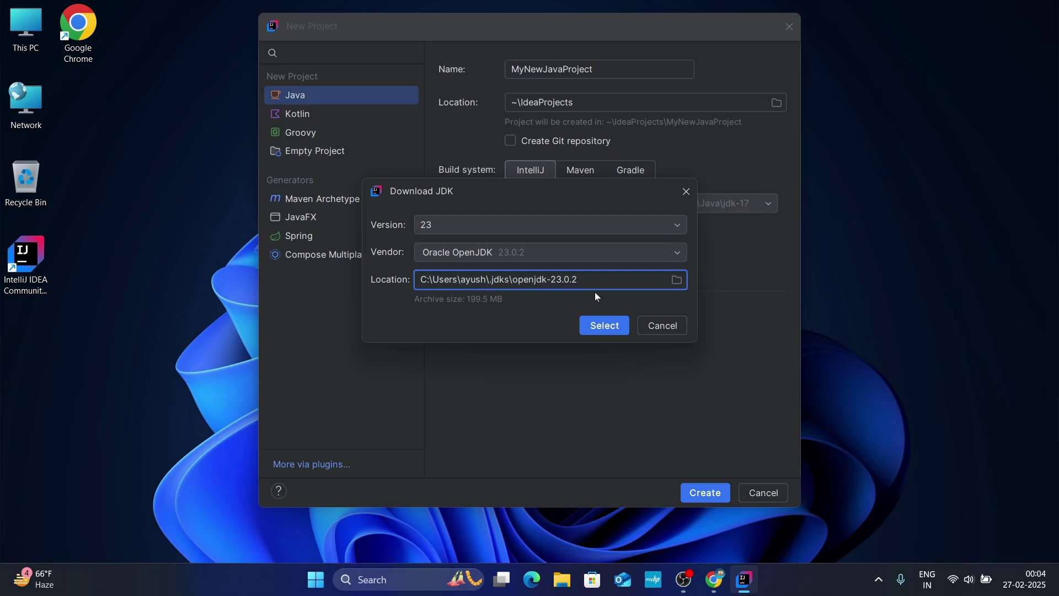
click(602, 326)
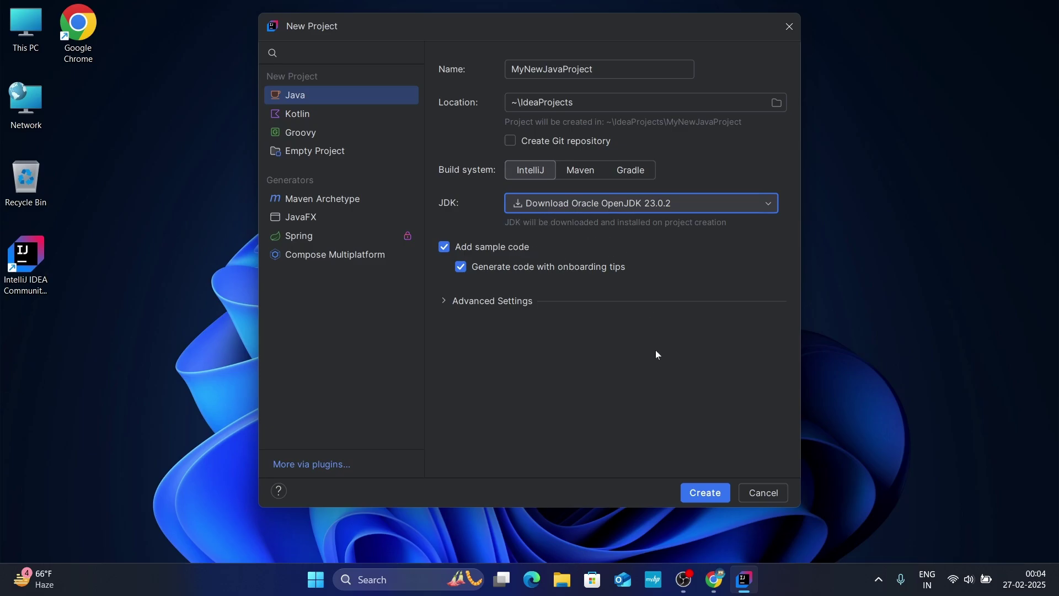
Create the project and close the AI Assistant page in the maximized project window
click(707, 493)
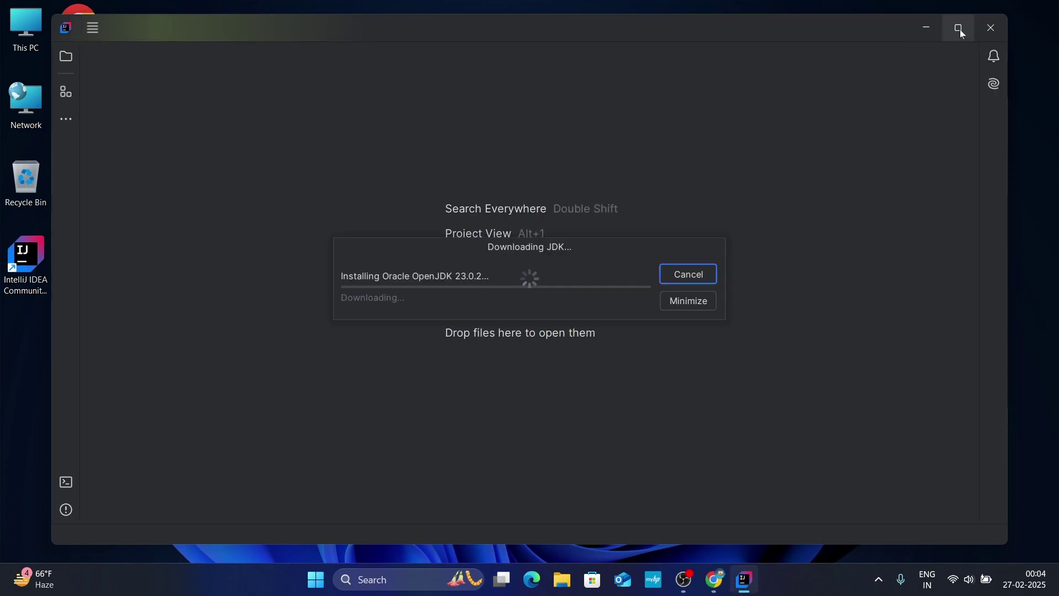
mouse_move(961, 31)
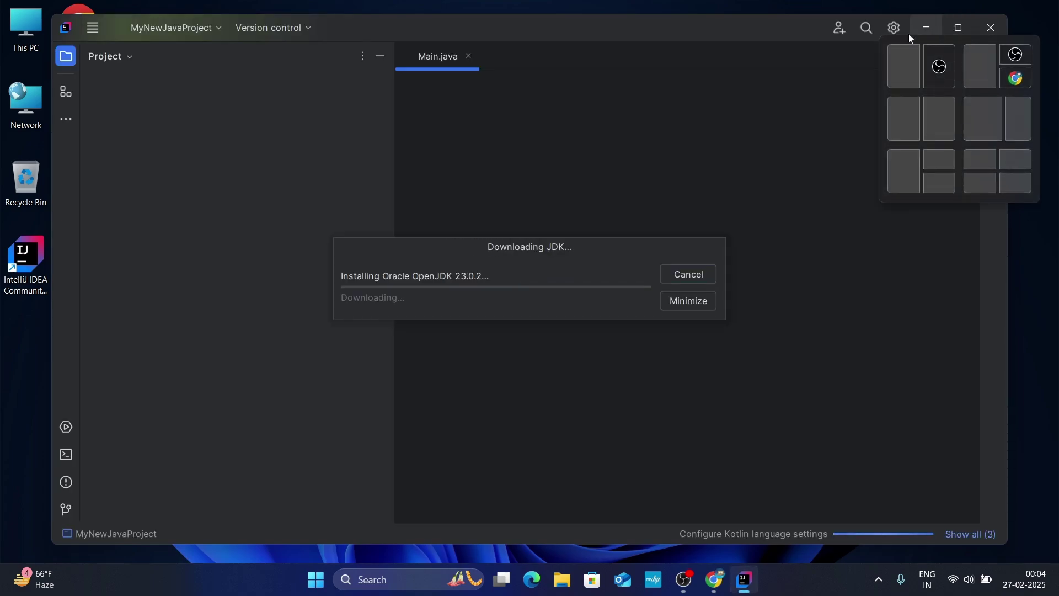
click(953, 30)
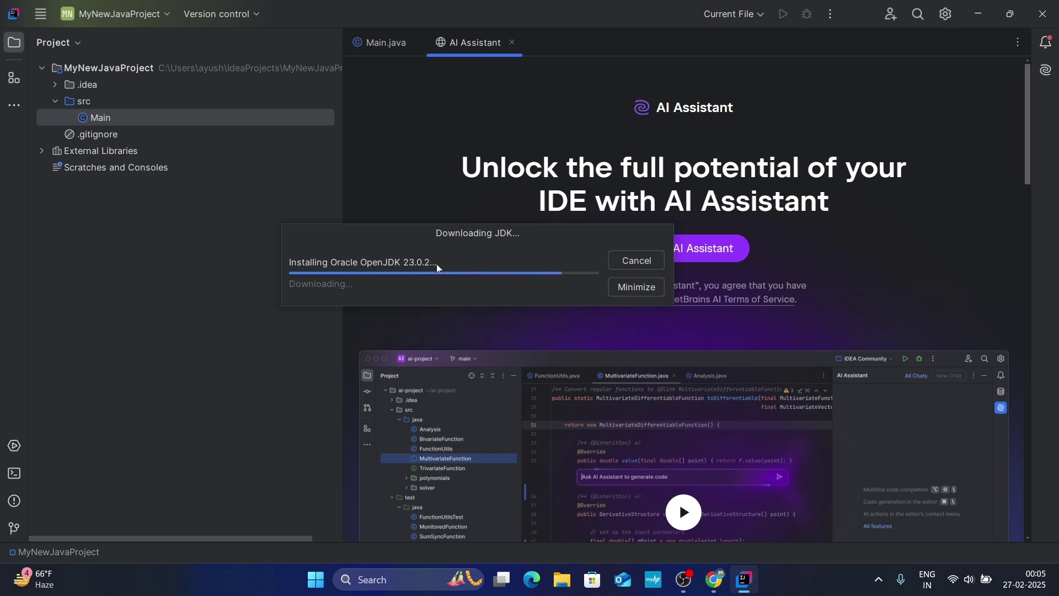
click(509, 42)
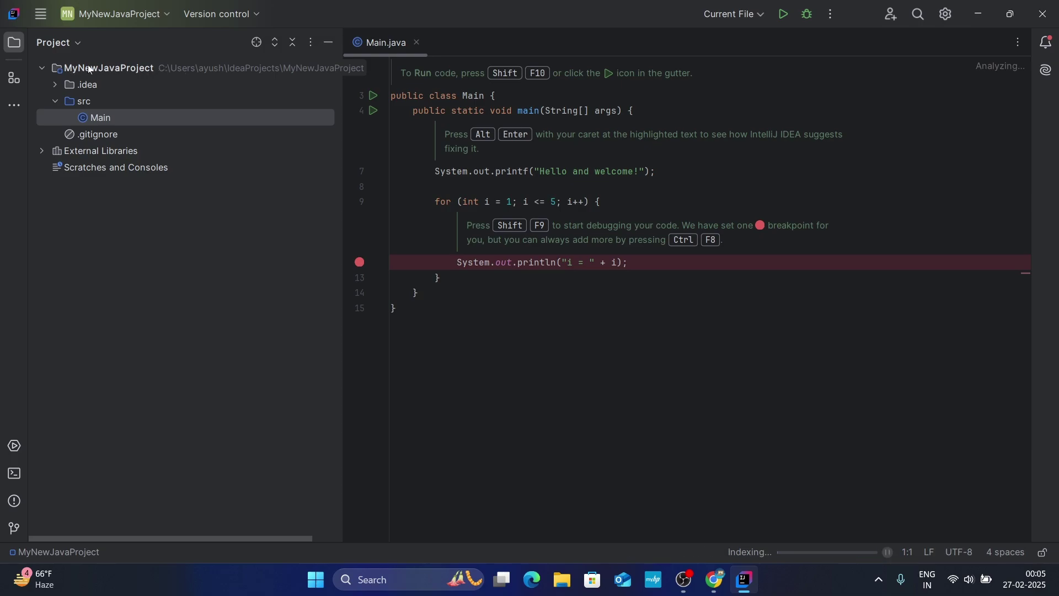
Examine the src folder, the sample code of the Main class and its run output
click(80, 102)
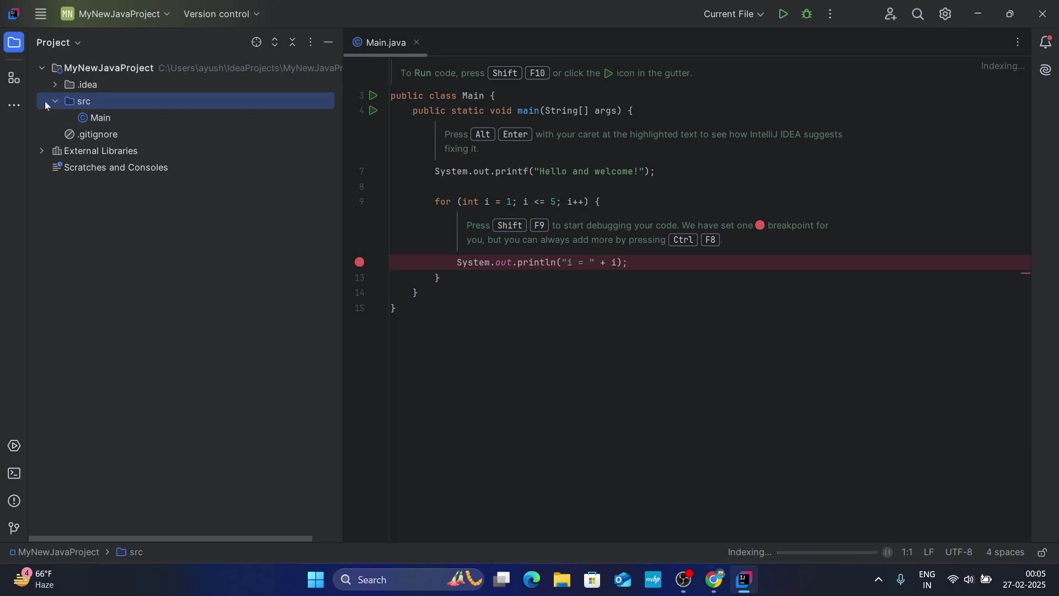
click(86, 117)
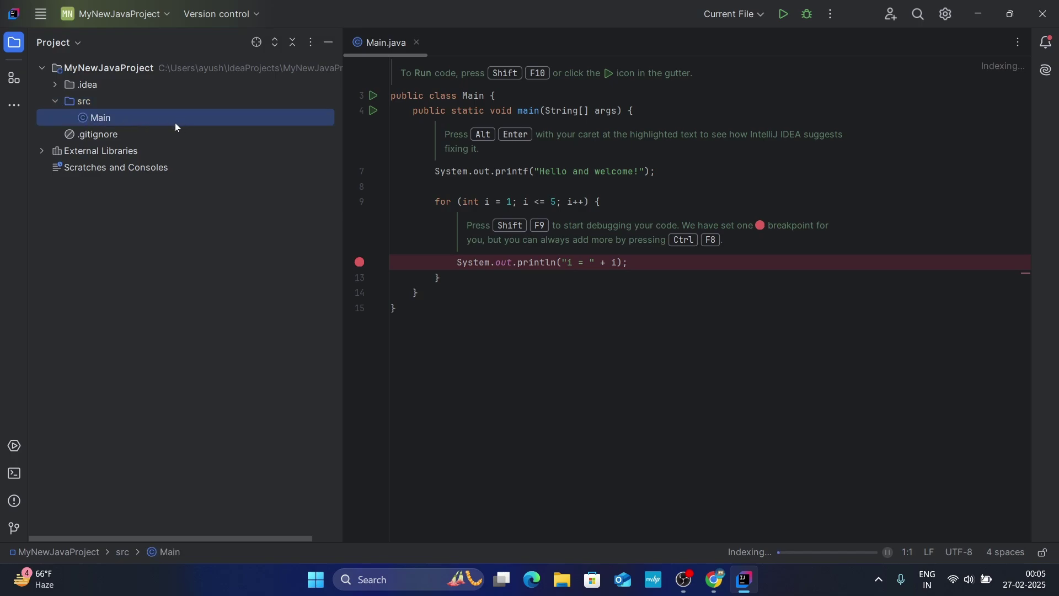
click(588, 148)
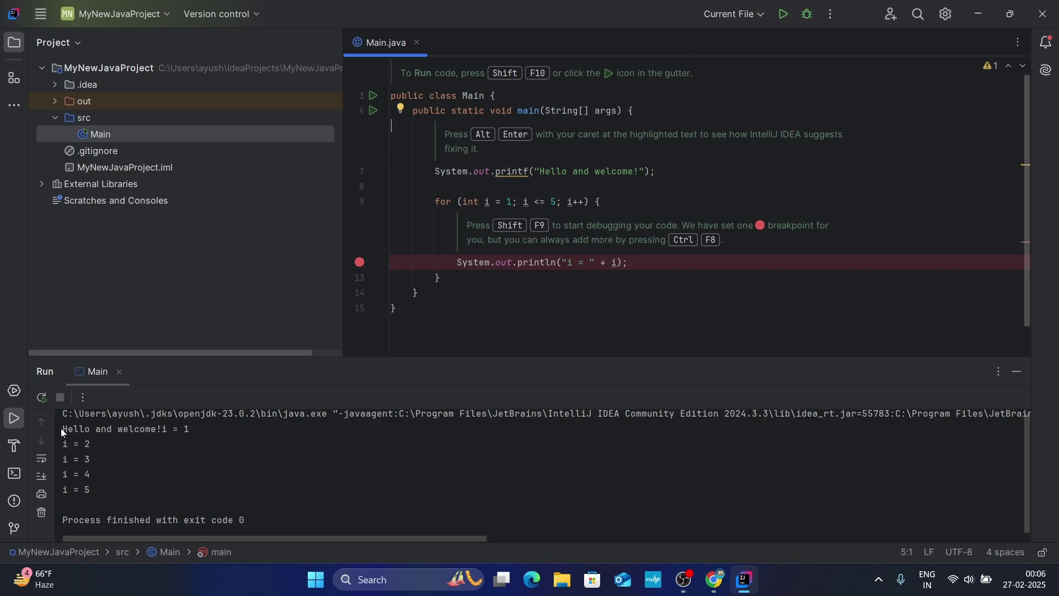
drag(61, 428, 132, 527)
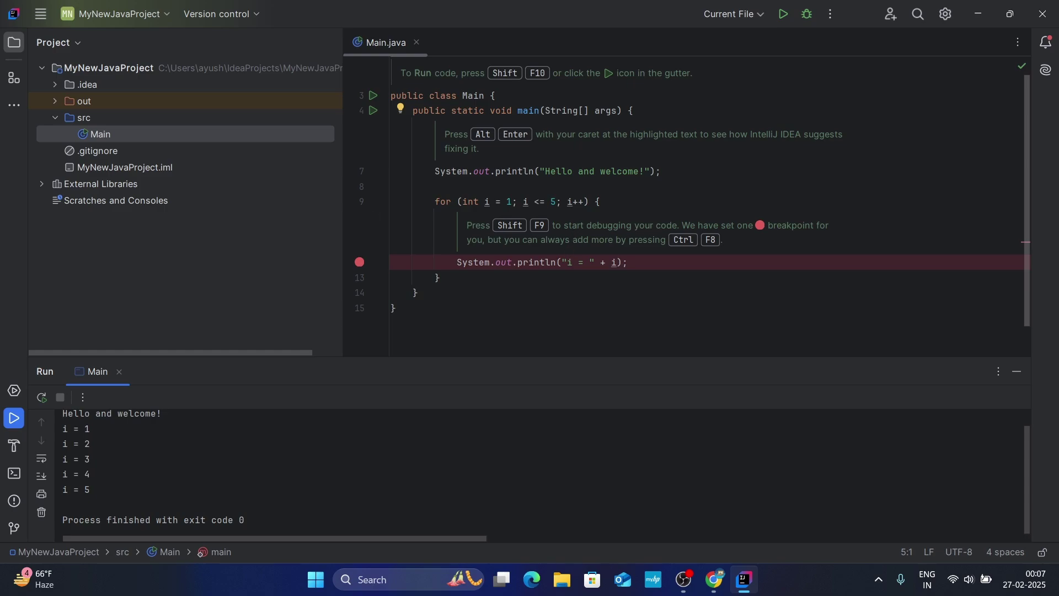
Change the for loop's limit to 10 and make the print statement output i*2 in Main.java
double_click(554, 202)
text(10)
click(619, 262)
text(*)
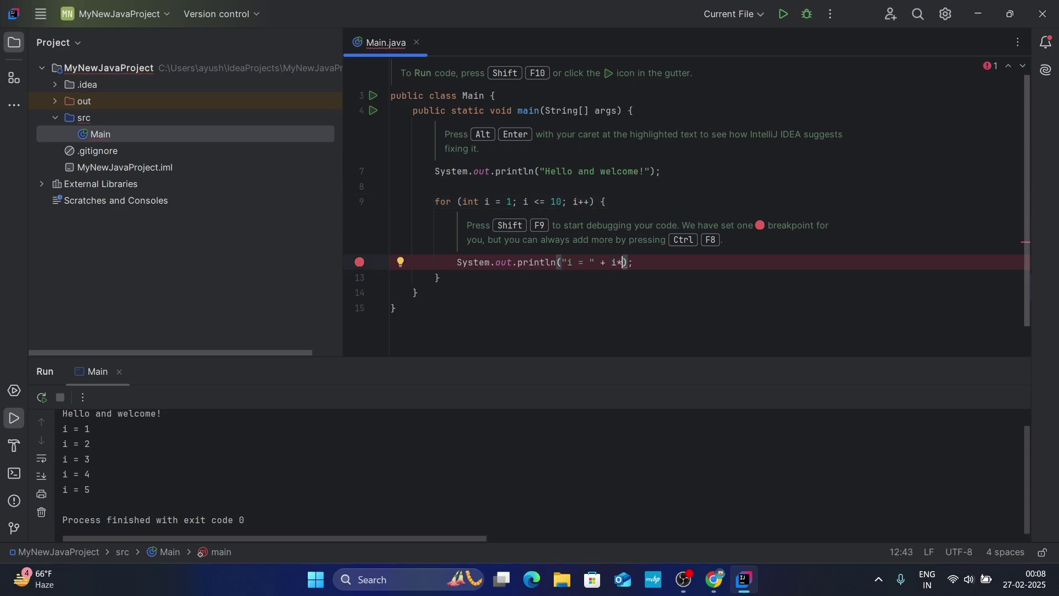
text(2)
Change the label in the loop's print statement to "2 x "+i+" = " ahead of the i*2 result
double_click(570, 263)
text(2")
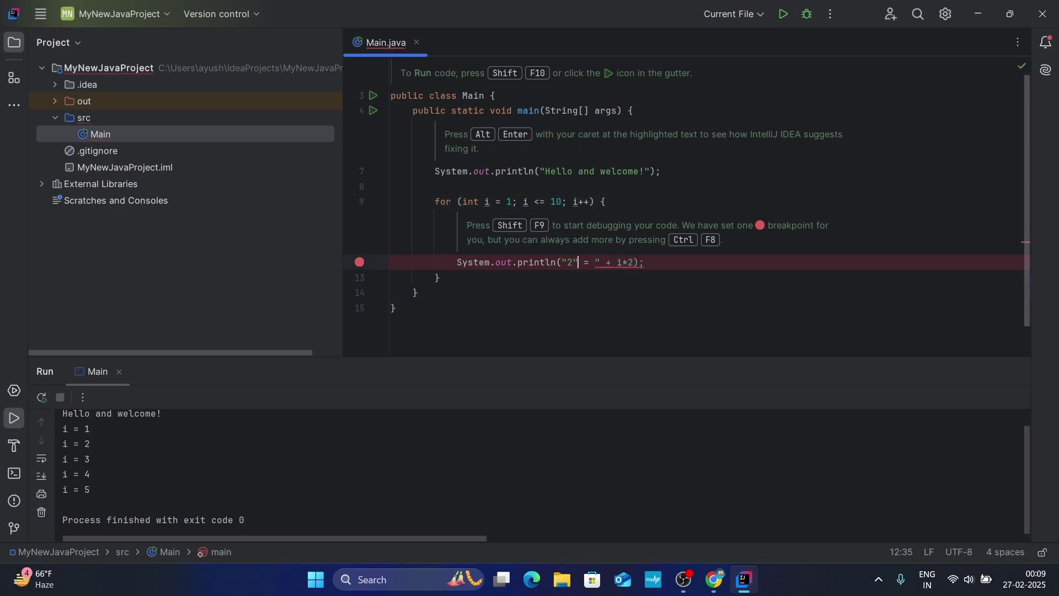
key(BackSpace)
text(")
key(Left)
text(x ")
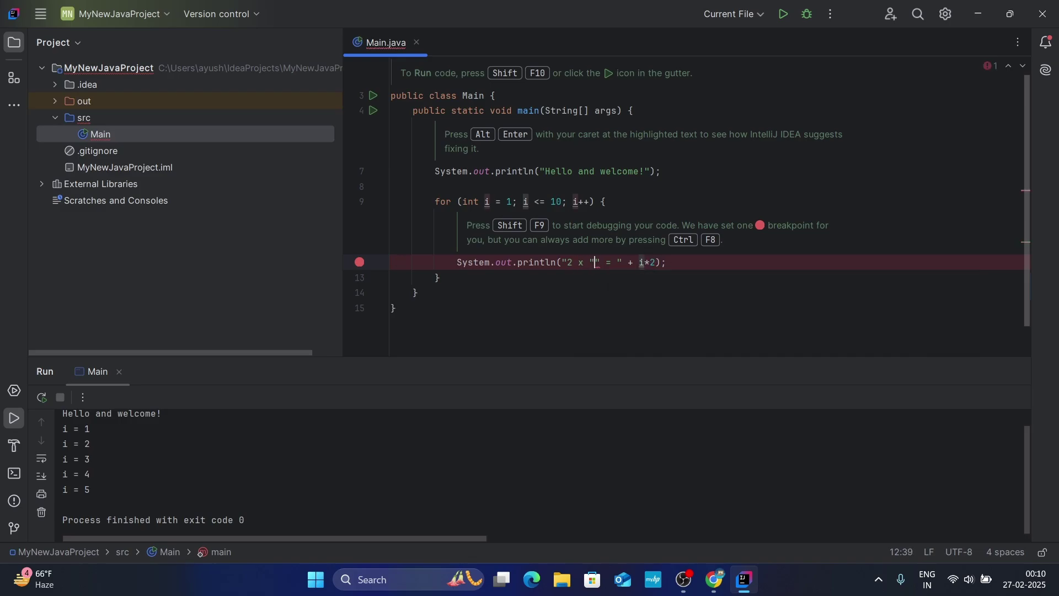
text(+i+)
key(End)
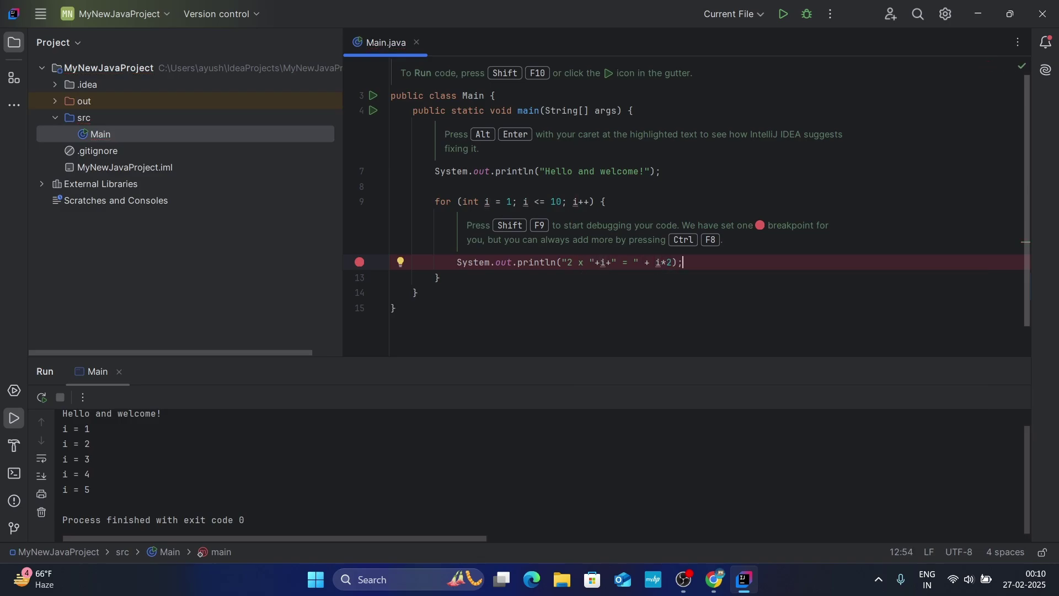
Run the current file and review its complete output, enlarging the run output area and shrinking it again
click(783, 15)
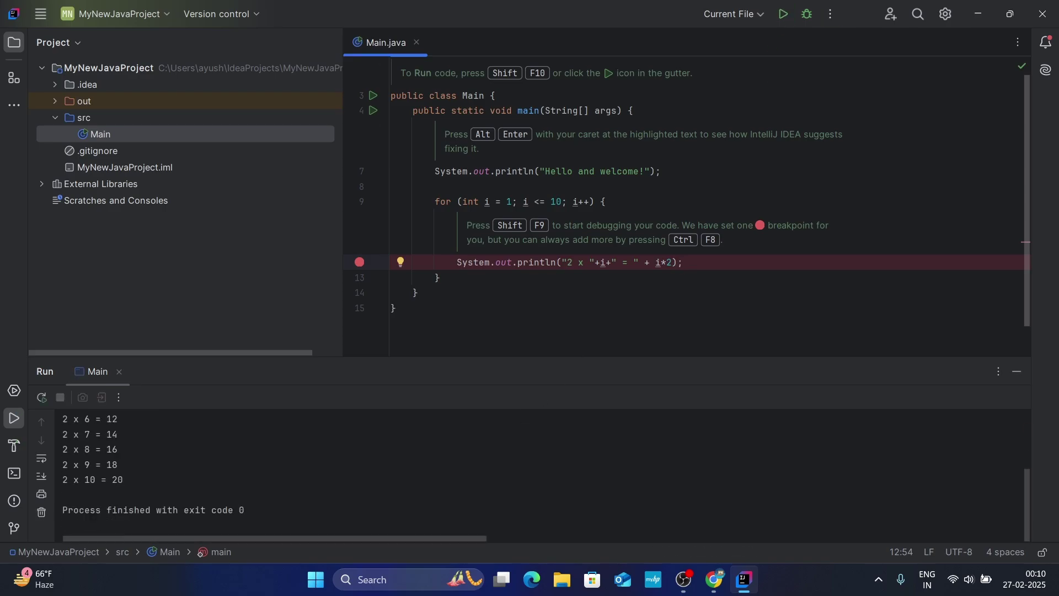
scroll(541, 475, up, 2)
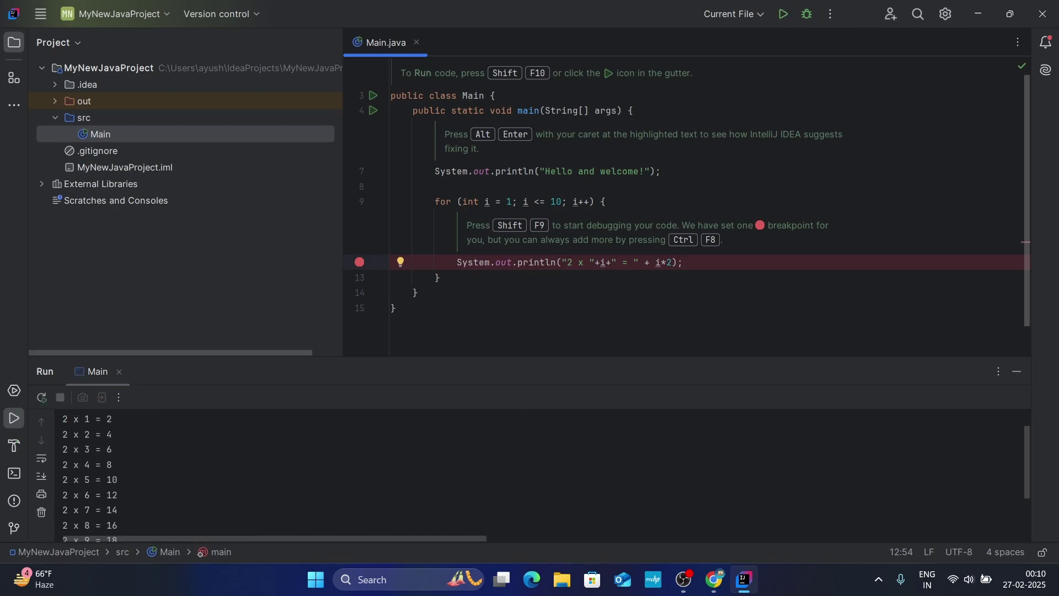
scroll(541, 475, up, 1)
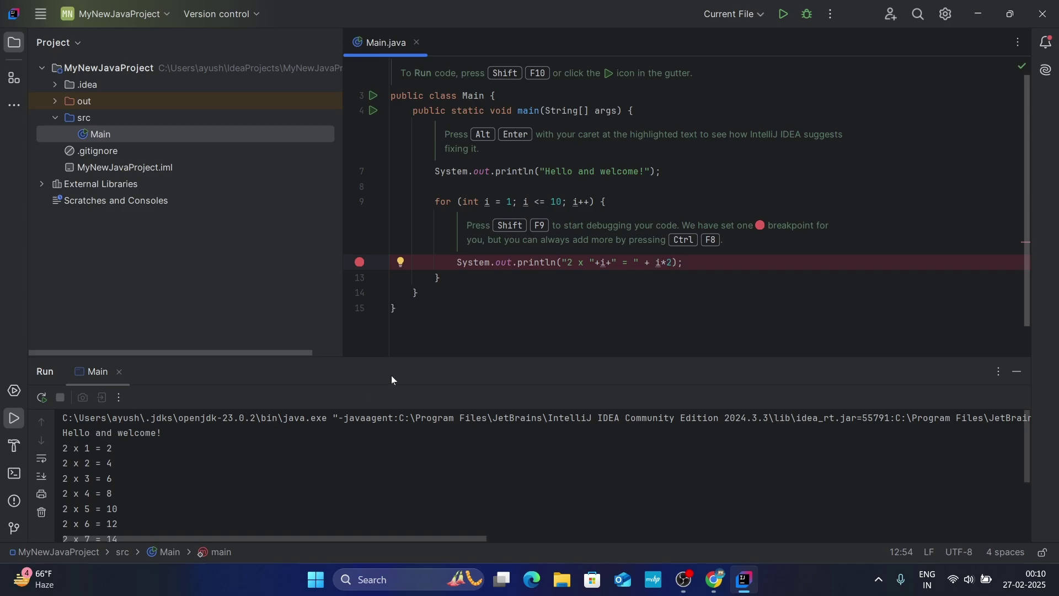
drag(397, 359, 425, 206)
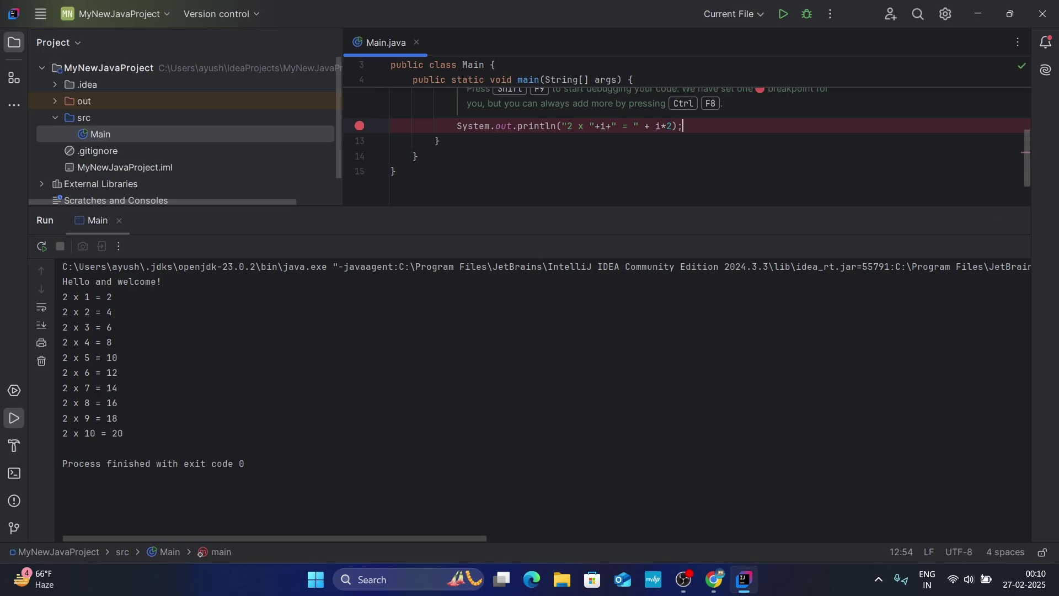
click(200, 553)
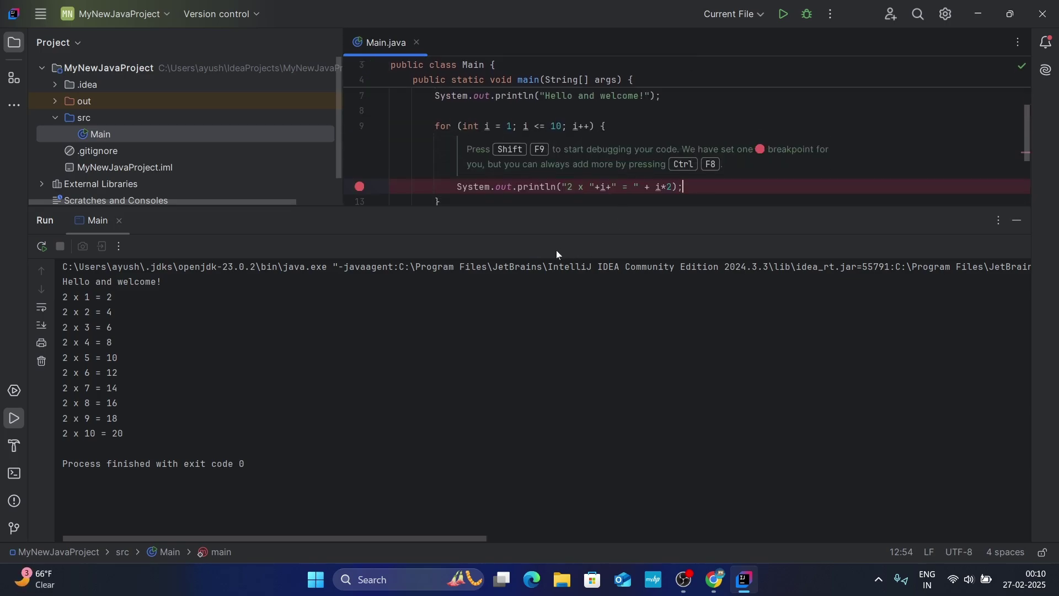
drag(523, 212, 520, 346)
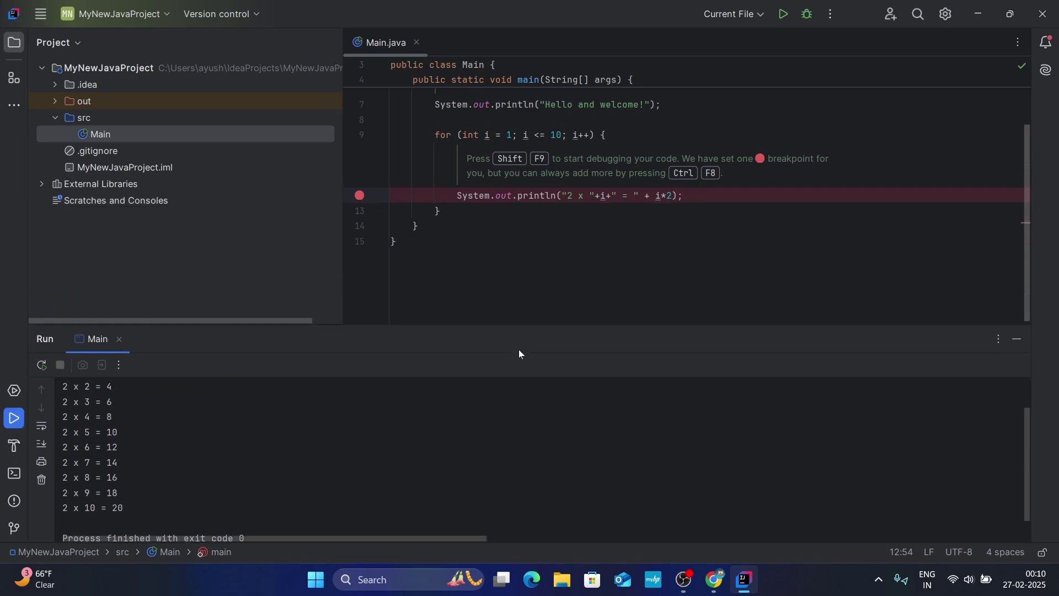